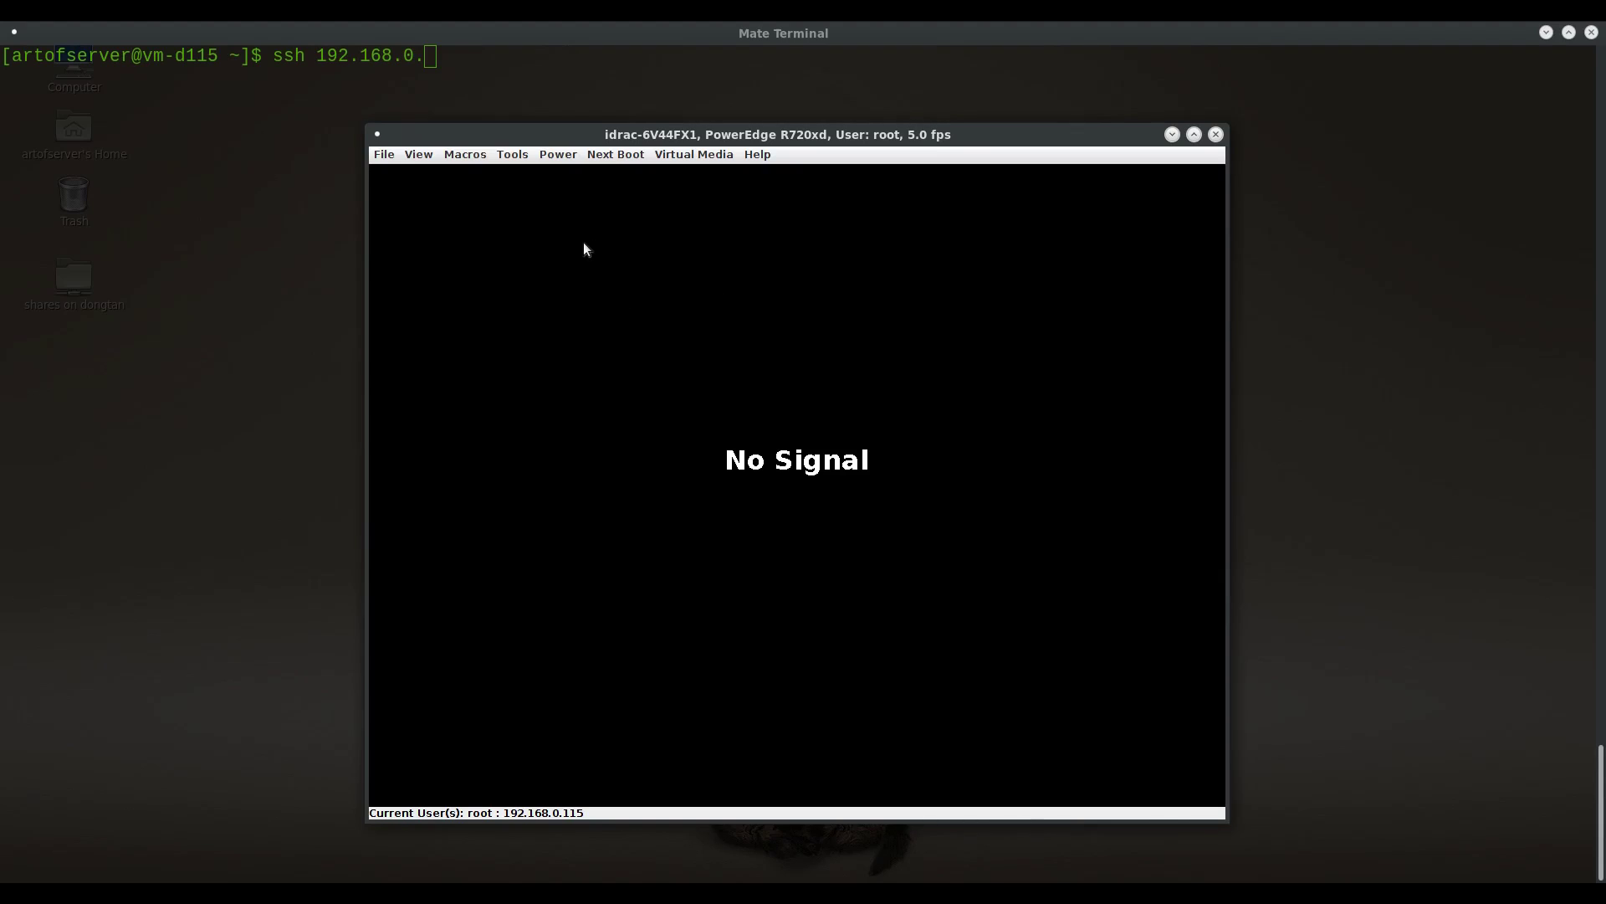
# Power on the PowerEdge R720xd from the iDRAC virtual console and confirm the power action.
pyautogui.click(557, 154)
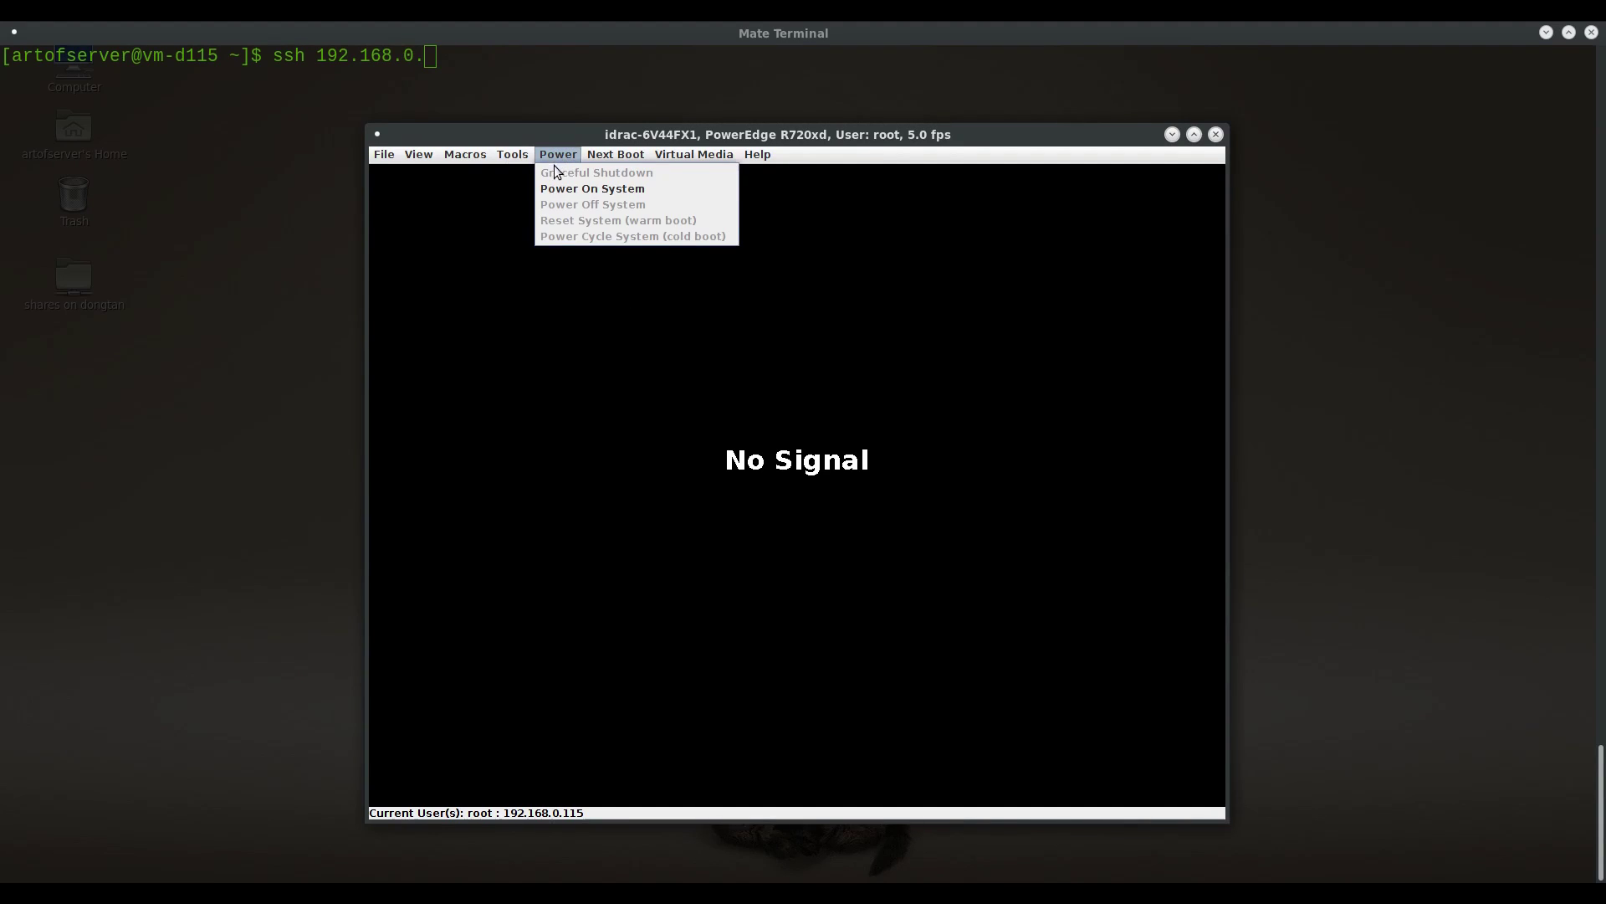
pyautogui.click(554, 185)
pyautogui.click(771, 500)
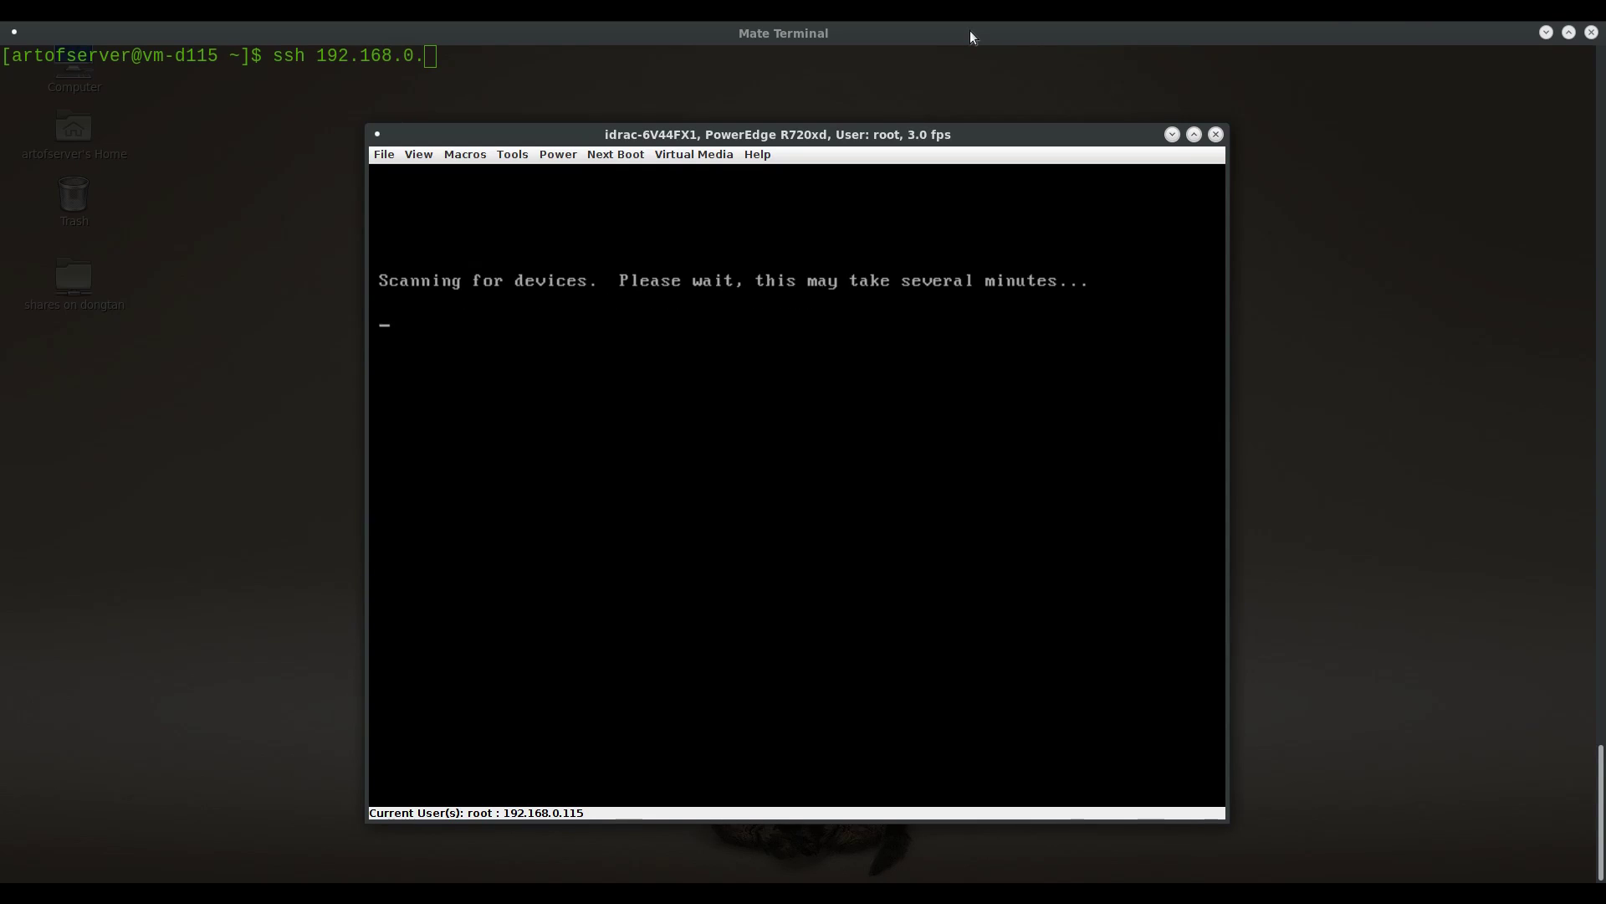
# Log in to the-flash at the server's virtual console as artofserver, entering the account password.
pyautogui.press('Return')
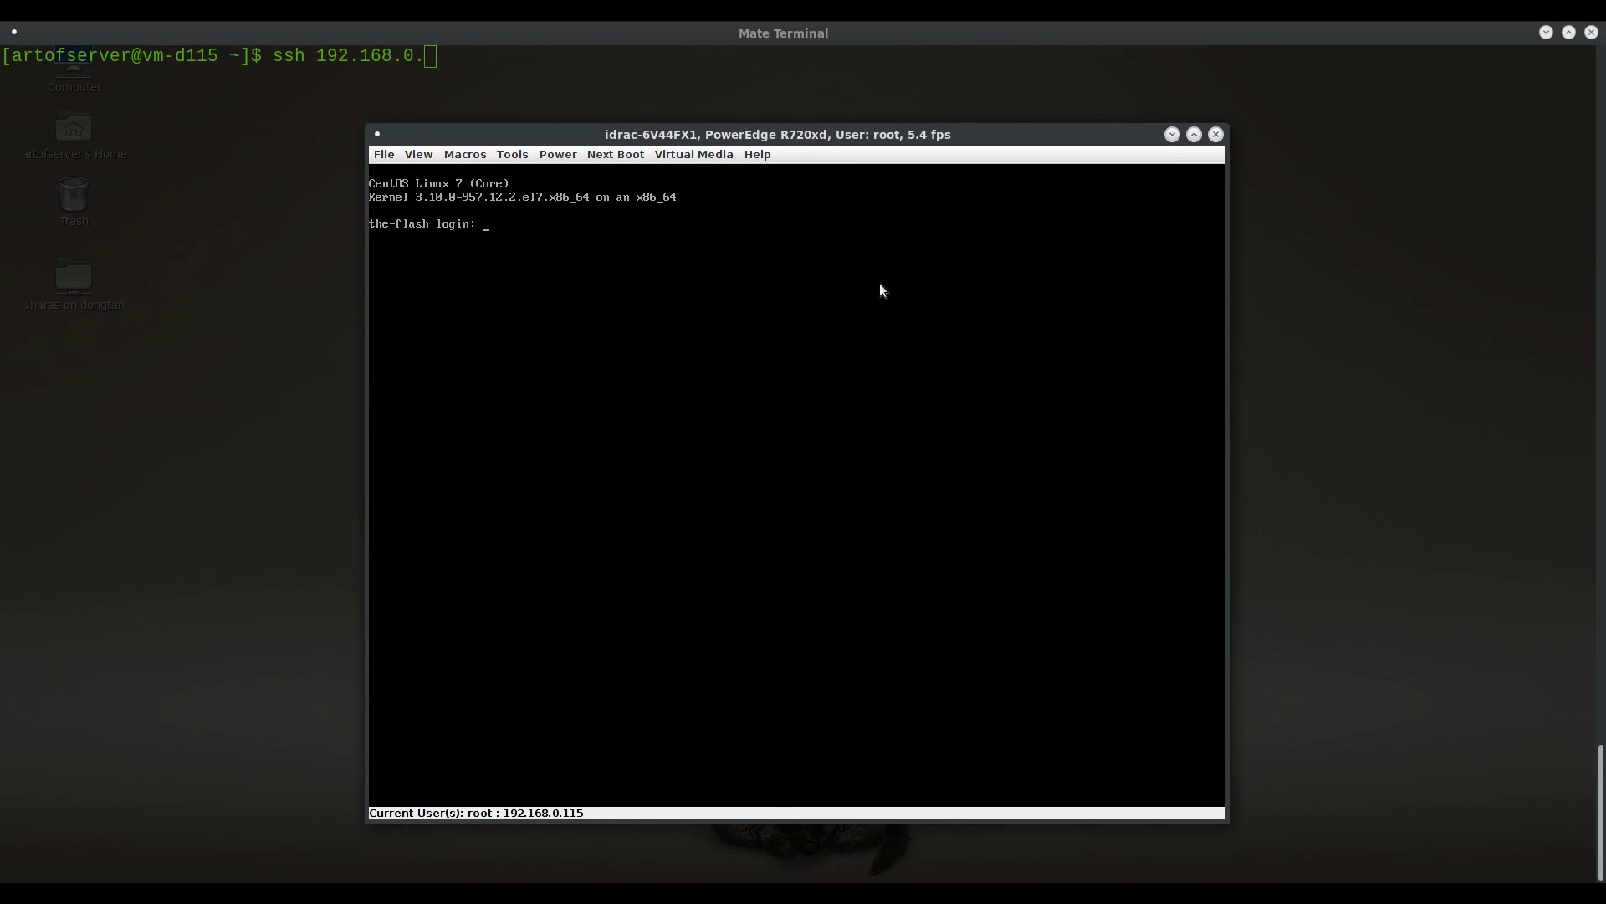
pyautogui.write('artofserver')
pyautogui.press('Return')
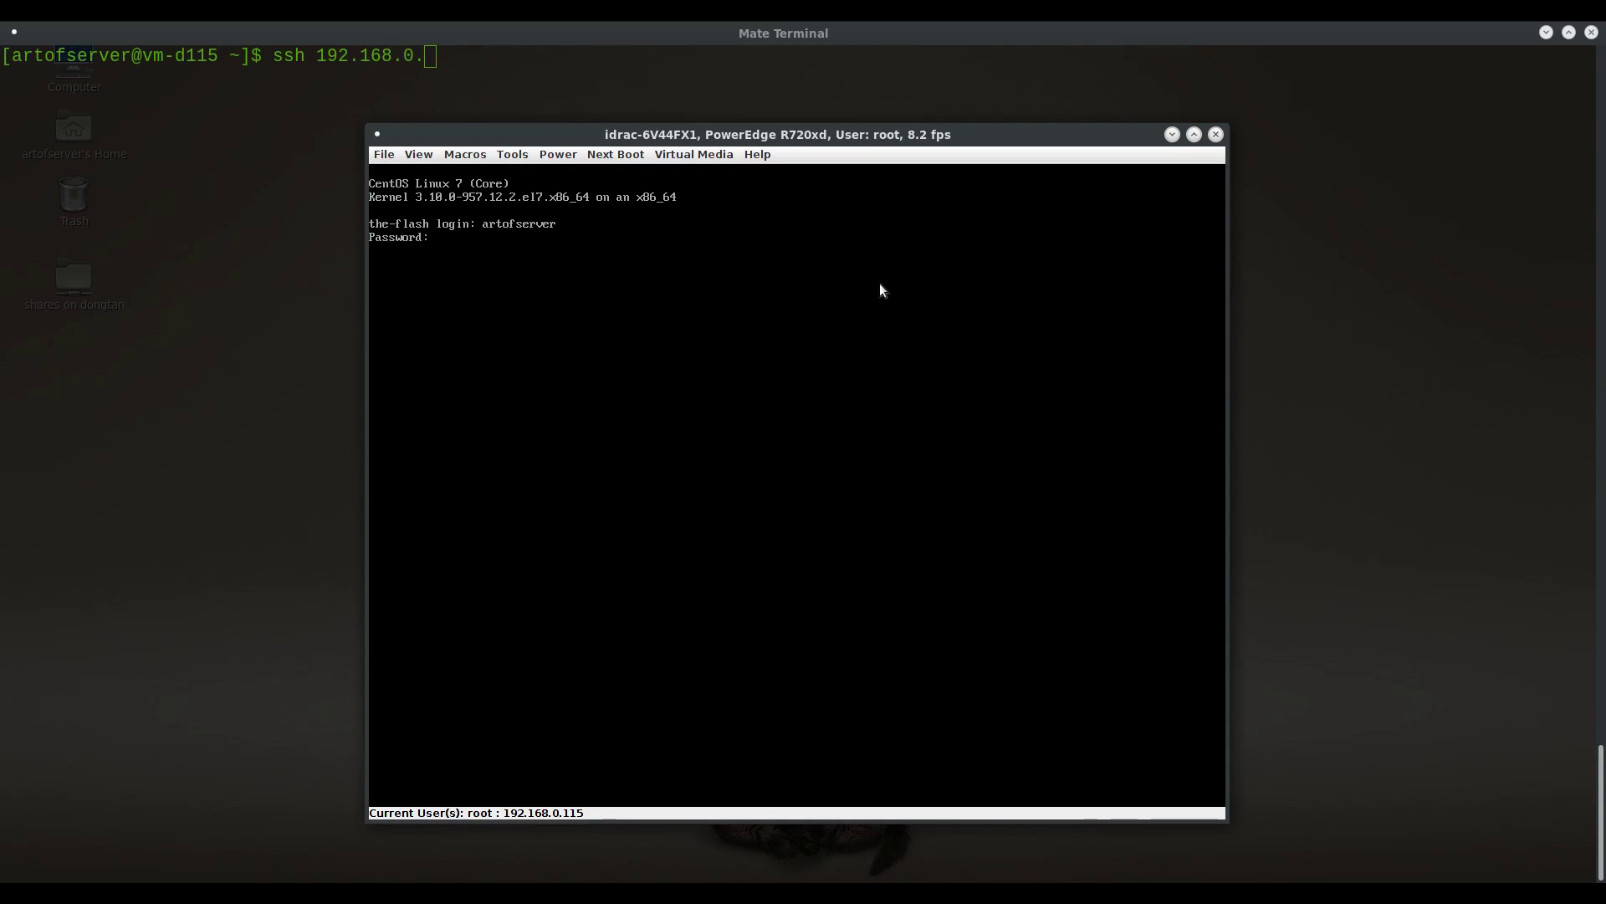
pyautogui.press('Return')
# Look up the server's IP address with ifconfig, and switch to Mate Terminal to connect over SSH to 192.168.0.223.
pyautogui.write('ifconfig')
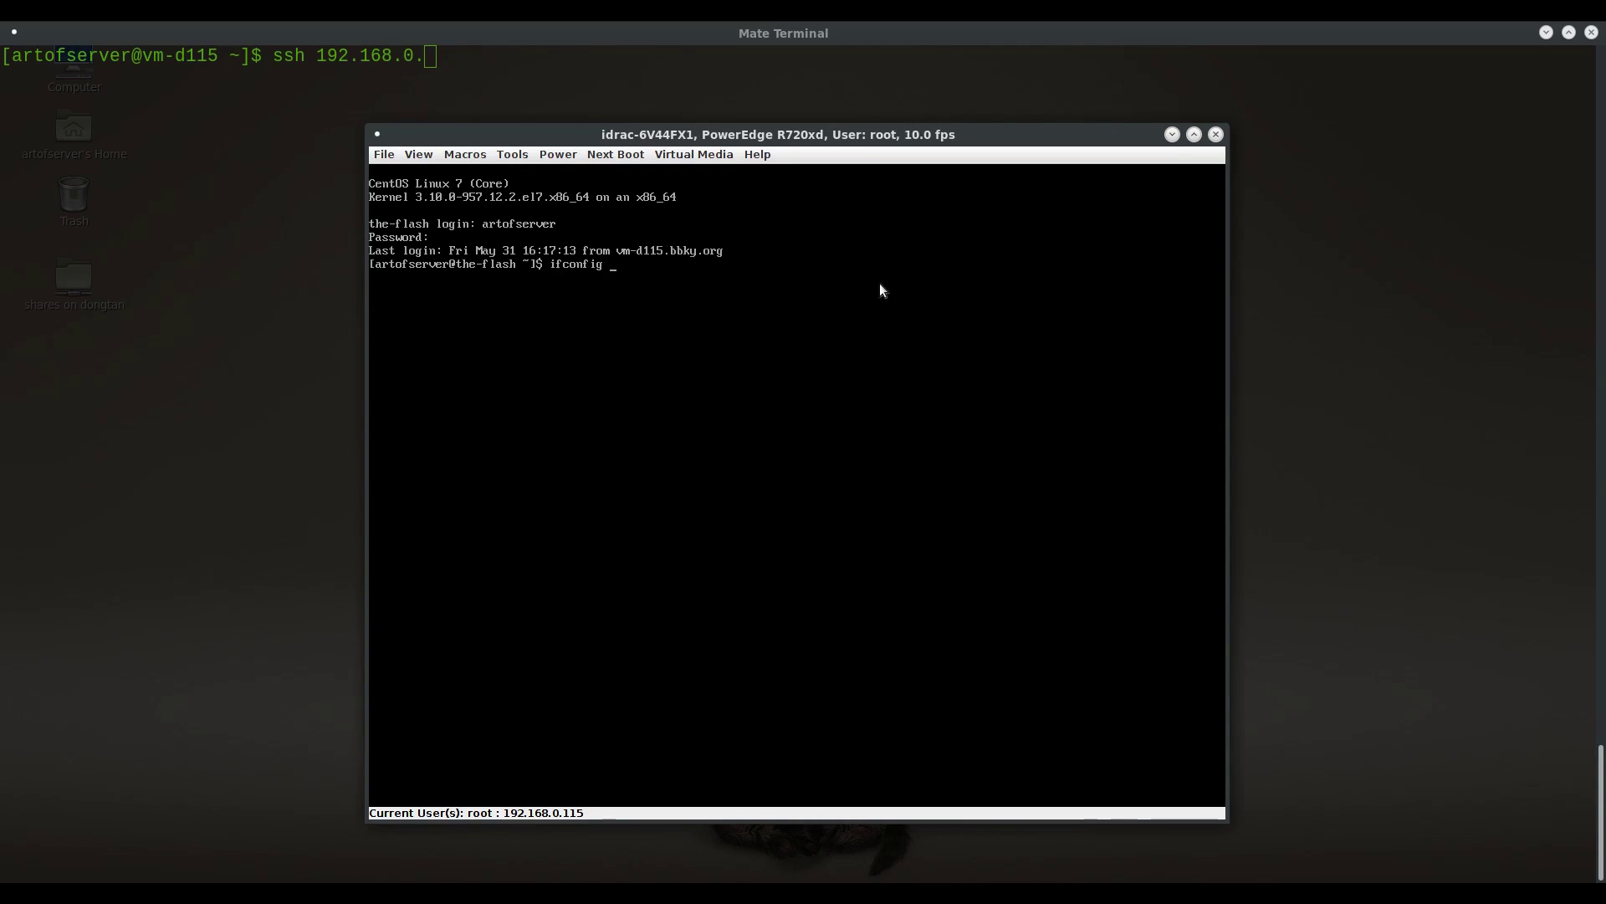
pyautogui.press('Return')
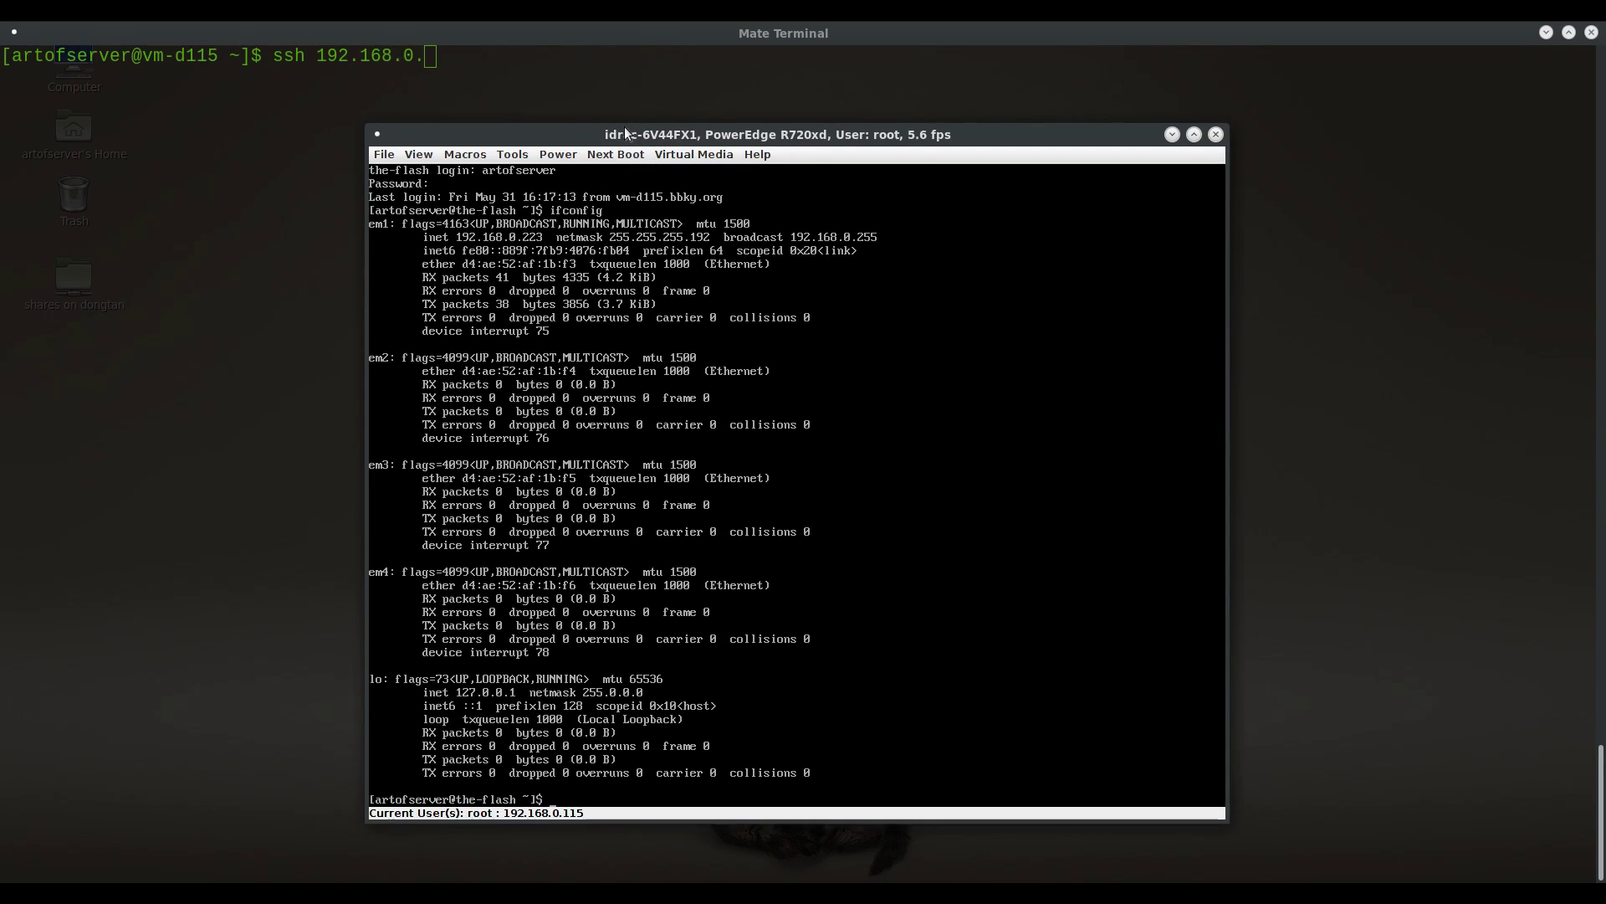
pyautogui.click(590, 35)
pyautogui.write('22')
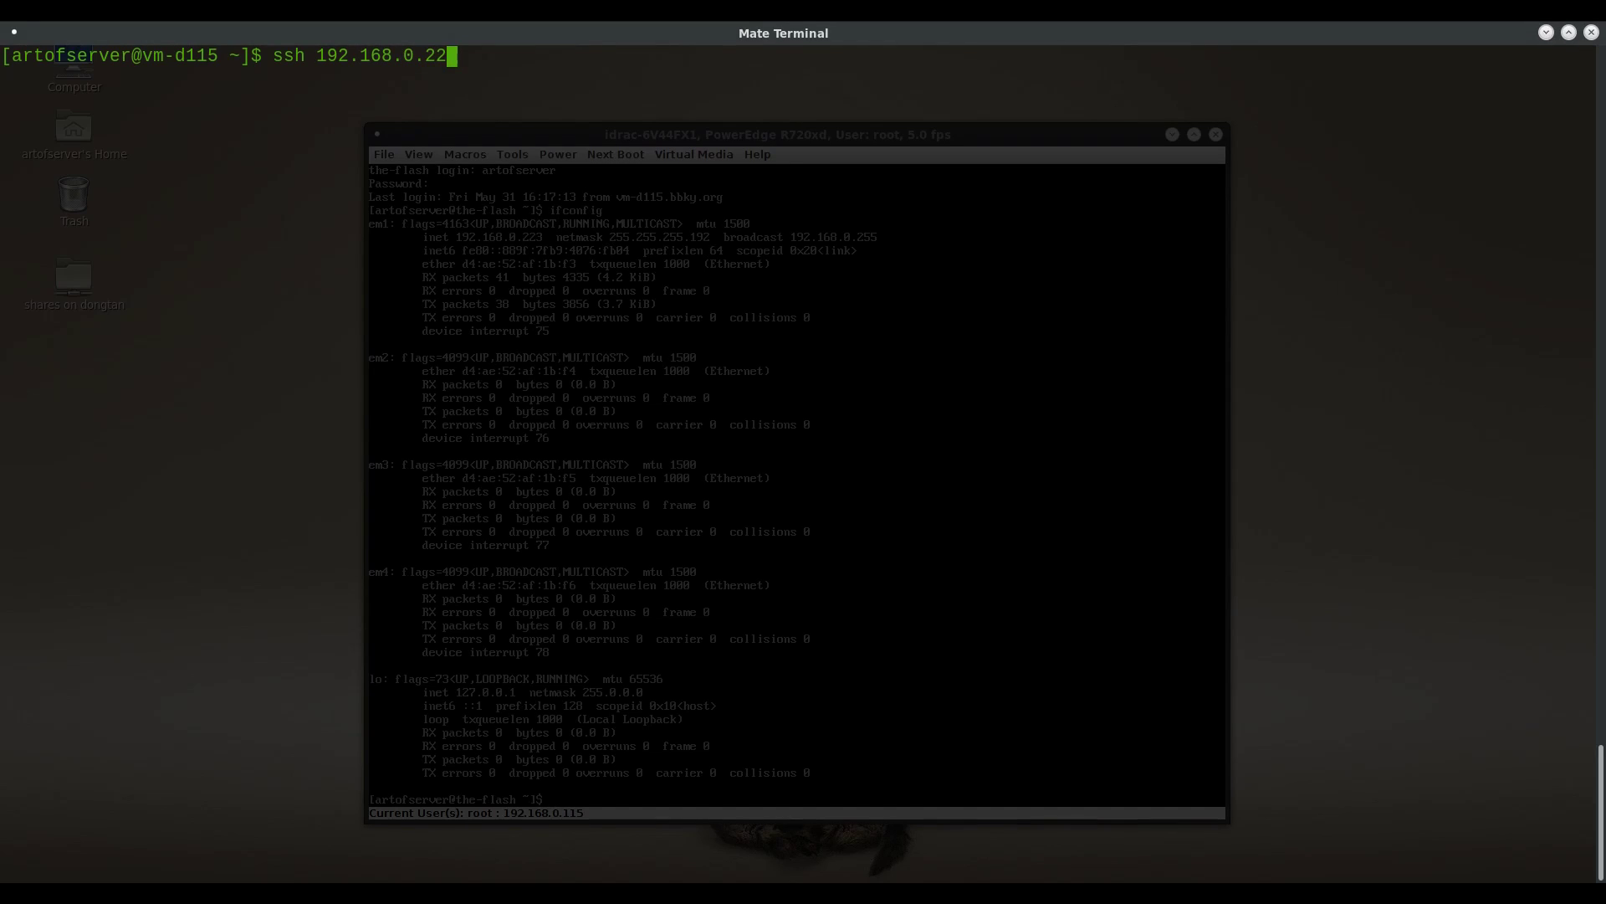
pyautogui.write('3')
pyautogui.press('Return')
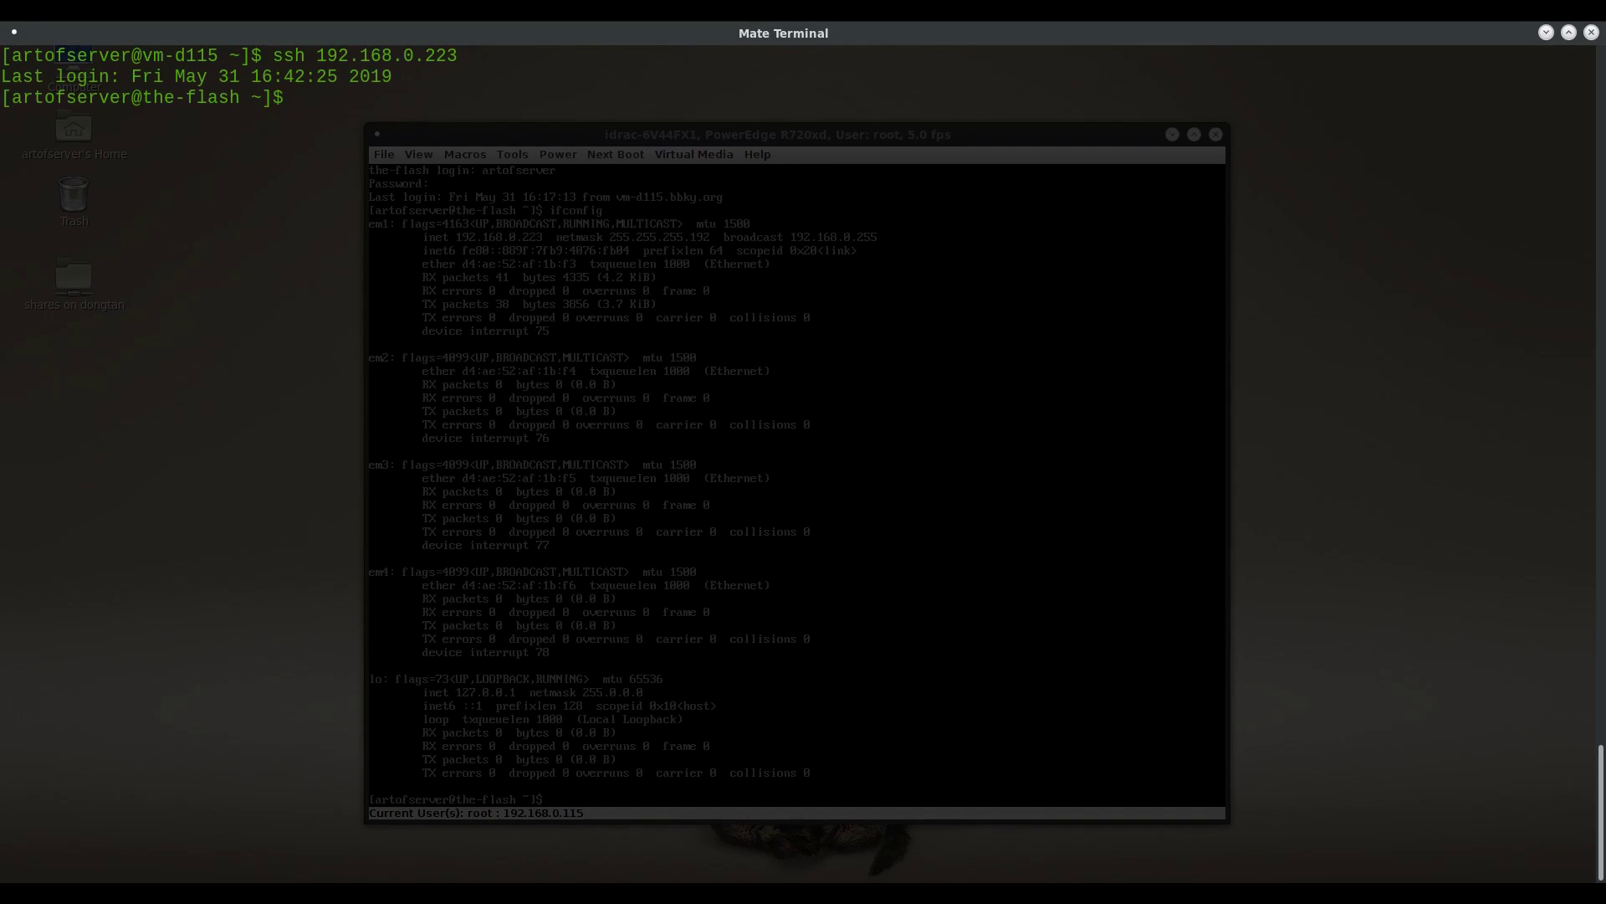
# Switch the SSH session to the root user with su, entering the root password.
pyautogui.write('su')
pyautogui.press('Return')
pyautogui.press('Return')
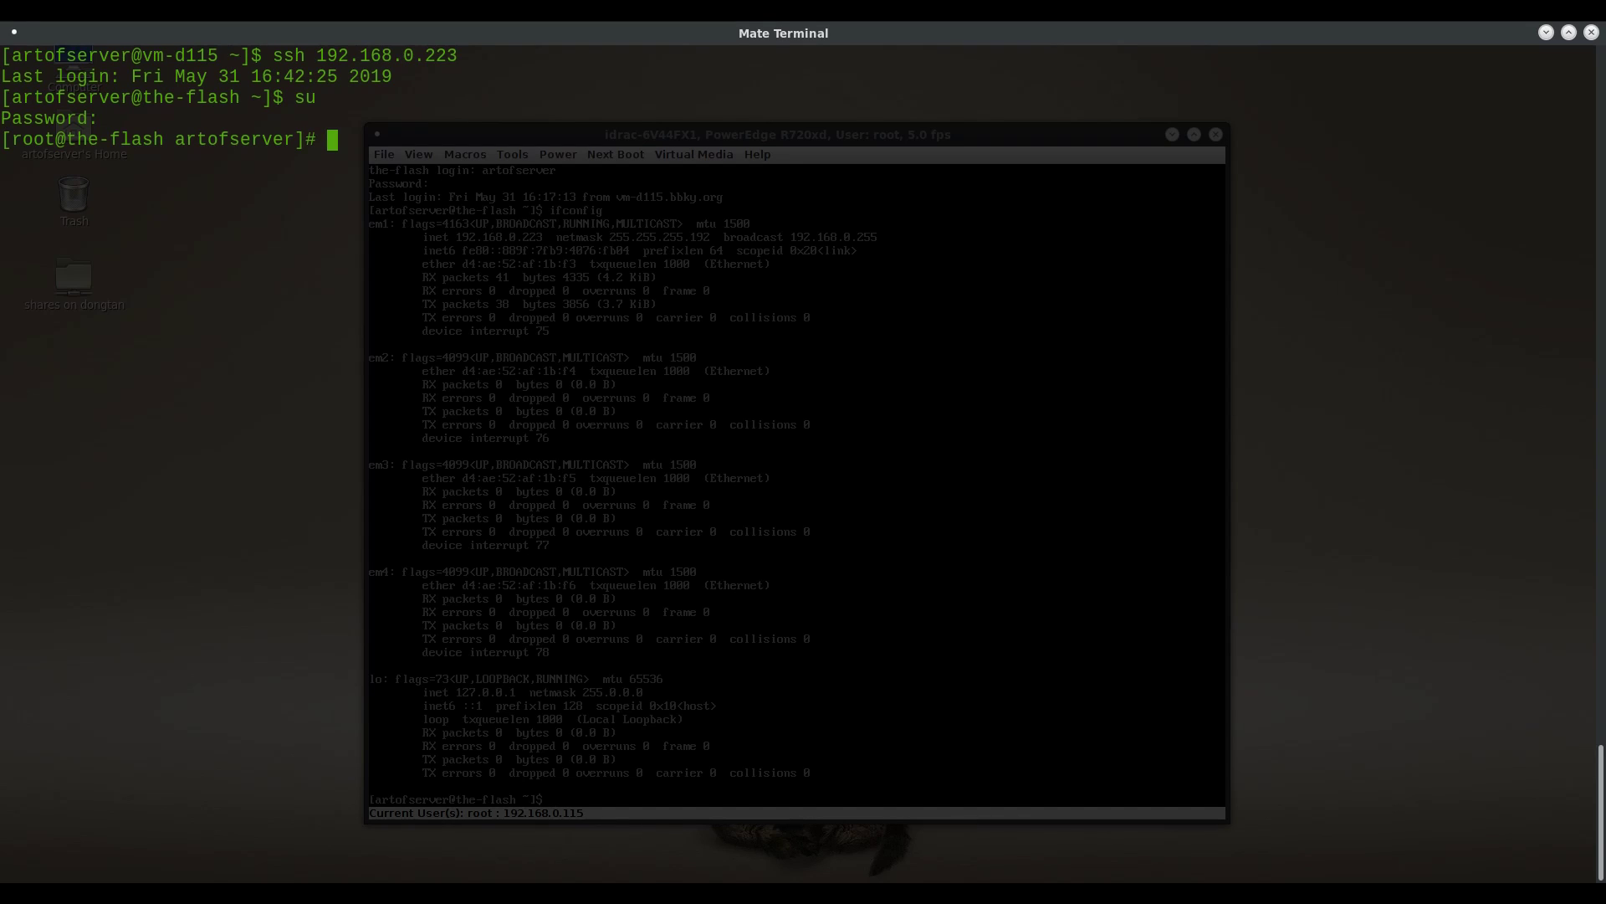
# List the LSI PCI devices with "lspci -Dmmnn |grep LSI" and bring the terminal in front of the console window.
pyautogui.write('lspci -Dmmnn |grep LSI')
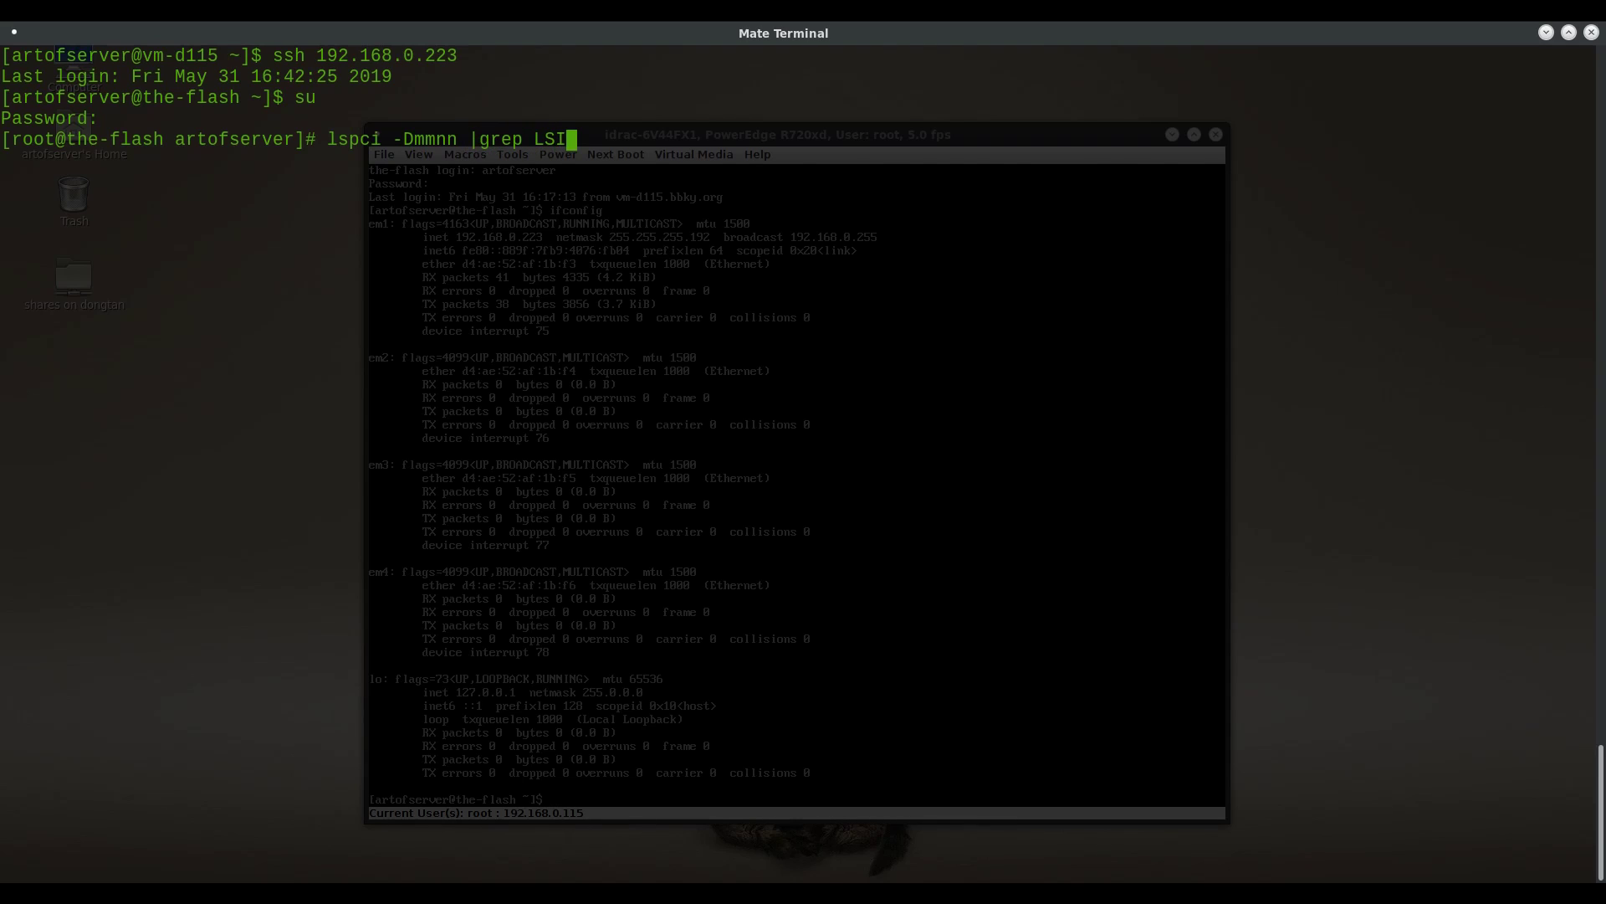
pyautogui.press('Return')
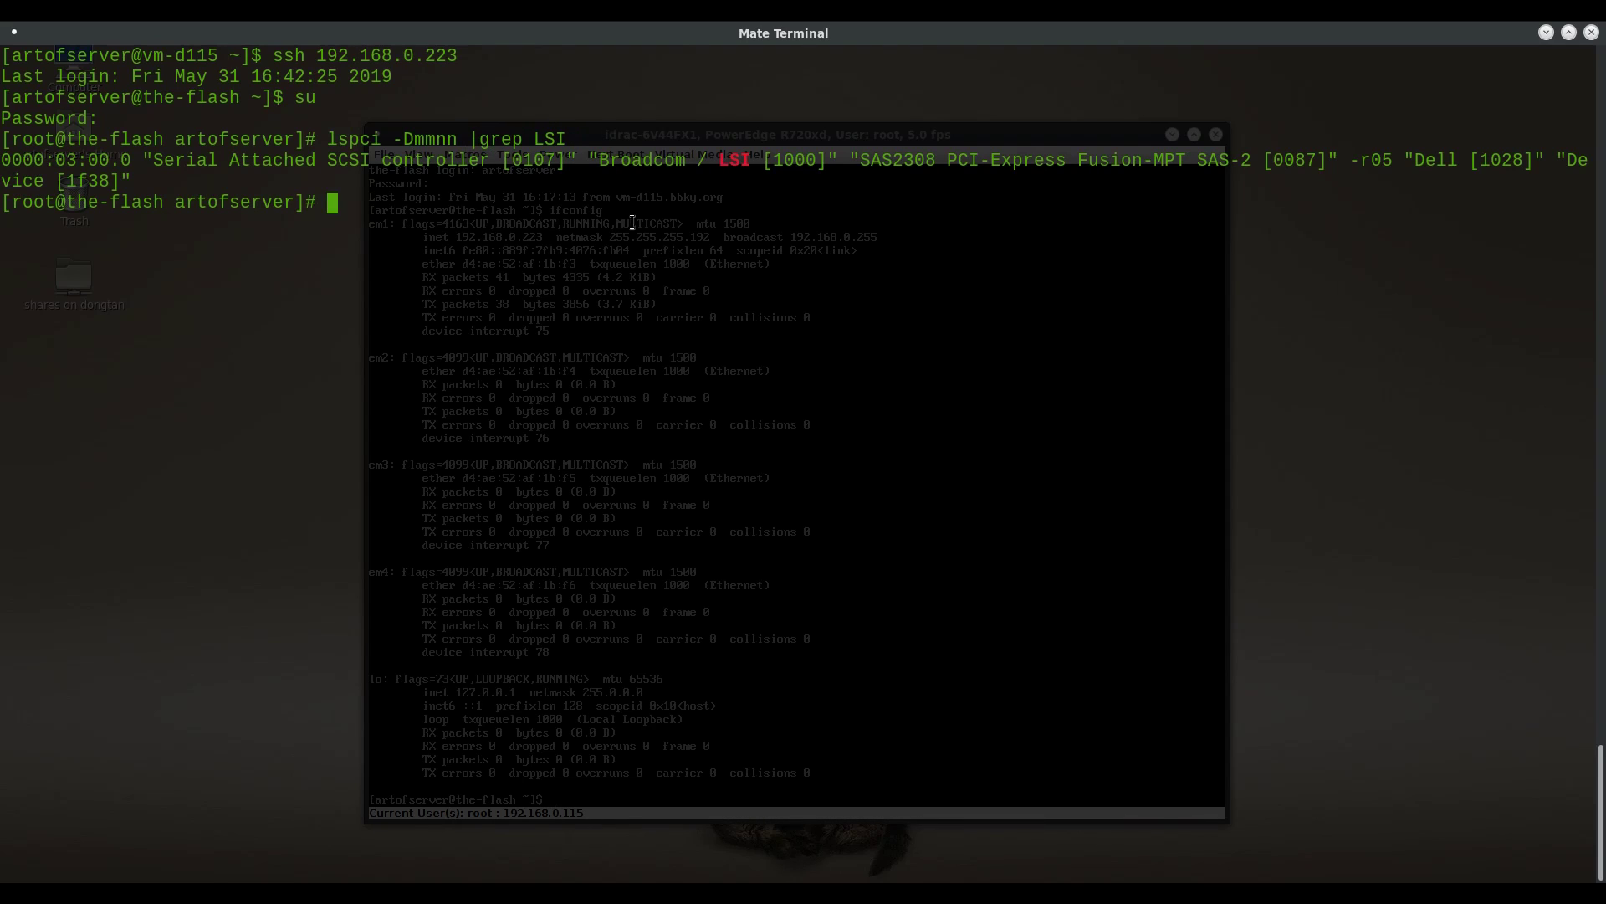
pyautogui.click(784, 872)
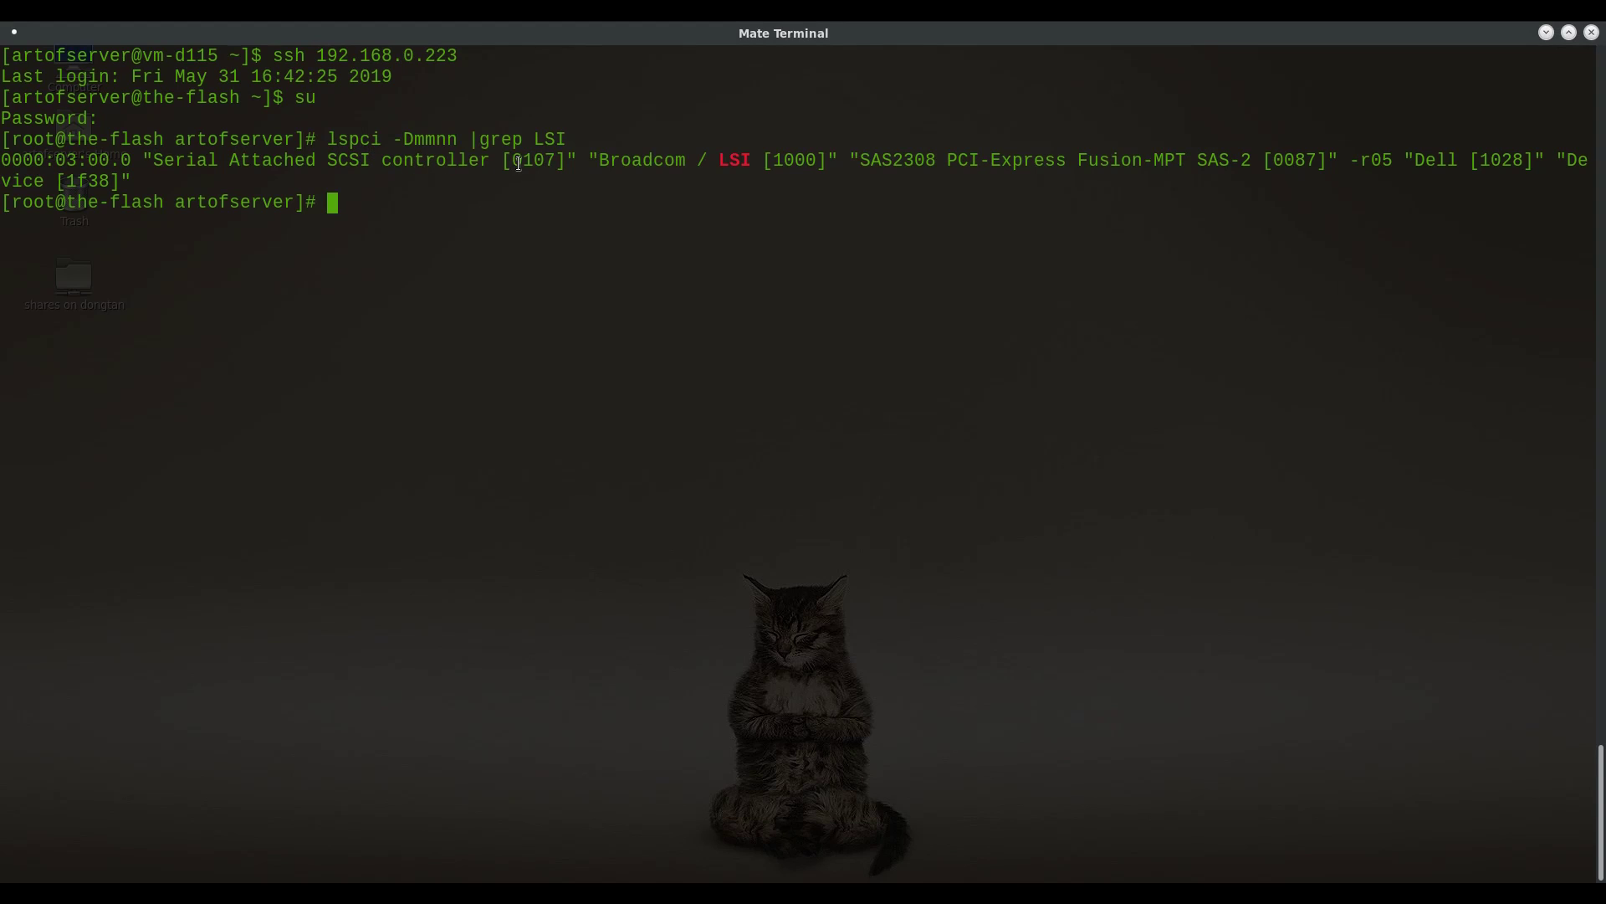
# Highlight the controller's class, vendor and device IDs and its Dell subsystem IDs in the lspci output.
pyautogui.moveTo(513, 161); pyautogui.dragTo(549, 158)
pyautogui.moveTo(773, 160); pyautogui.dragTo(815, 160)
pyautogui.moveTo(1272, 160); pyautogui.dragTo(1315, 160)
pyautogui.click(1416, 157)
pyautogui.moveTo(1417, 158); pyautogui.dragTo(141, 186)
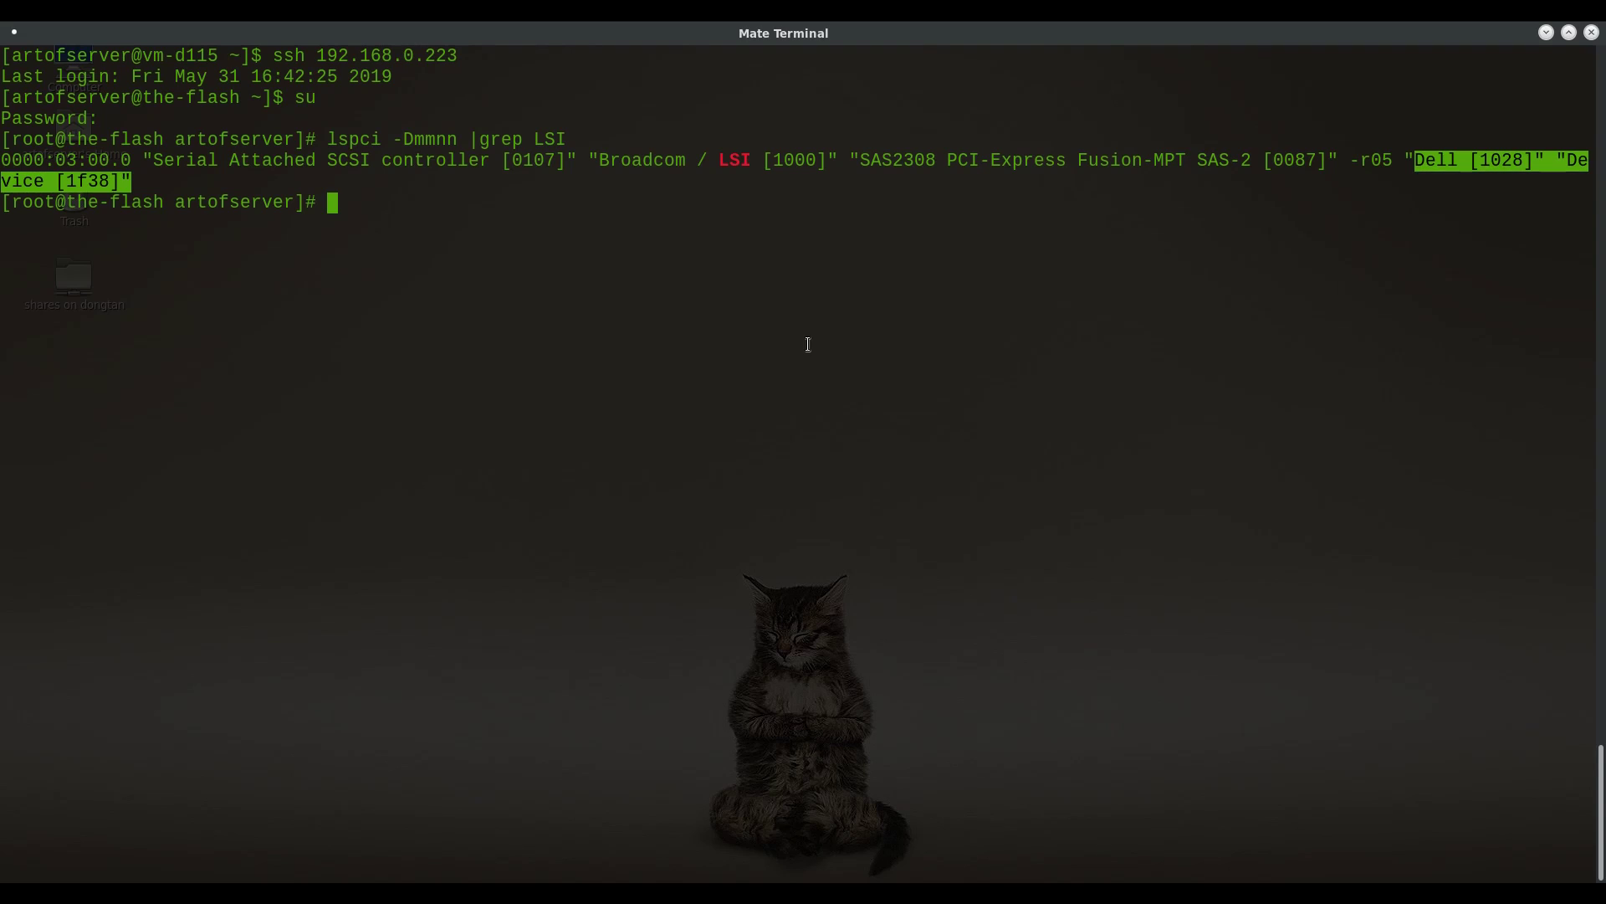
pyautogui.click(790, 362)
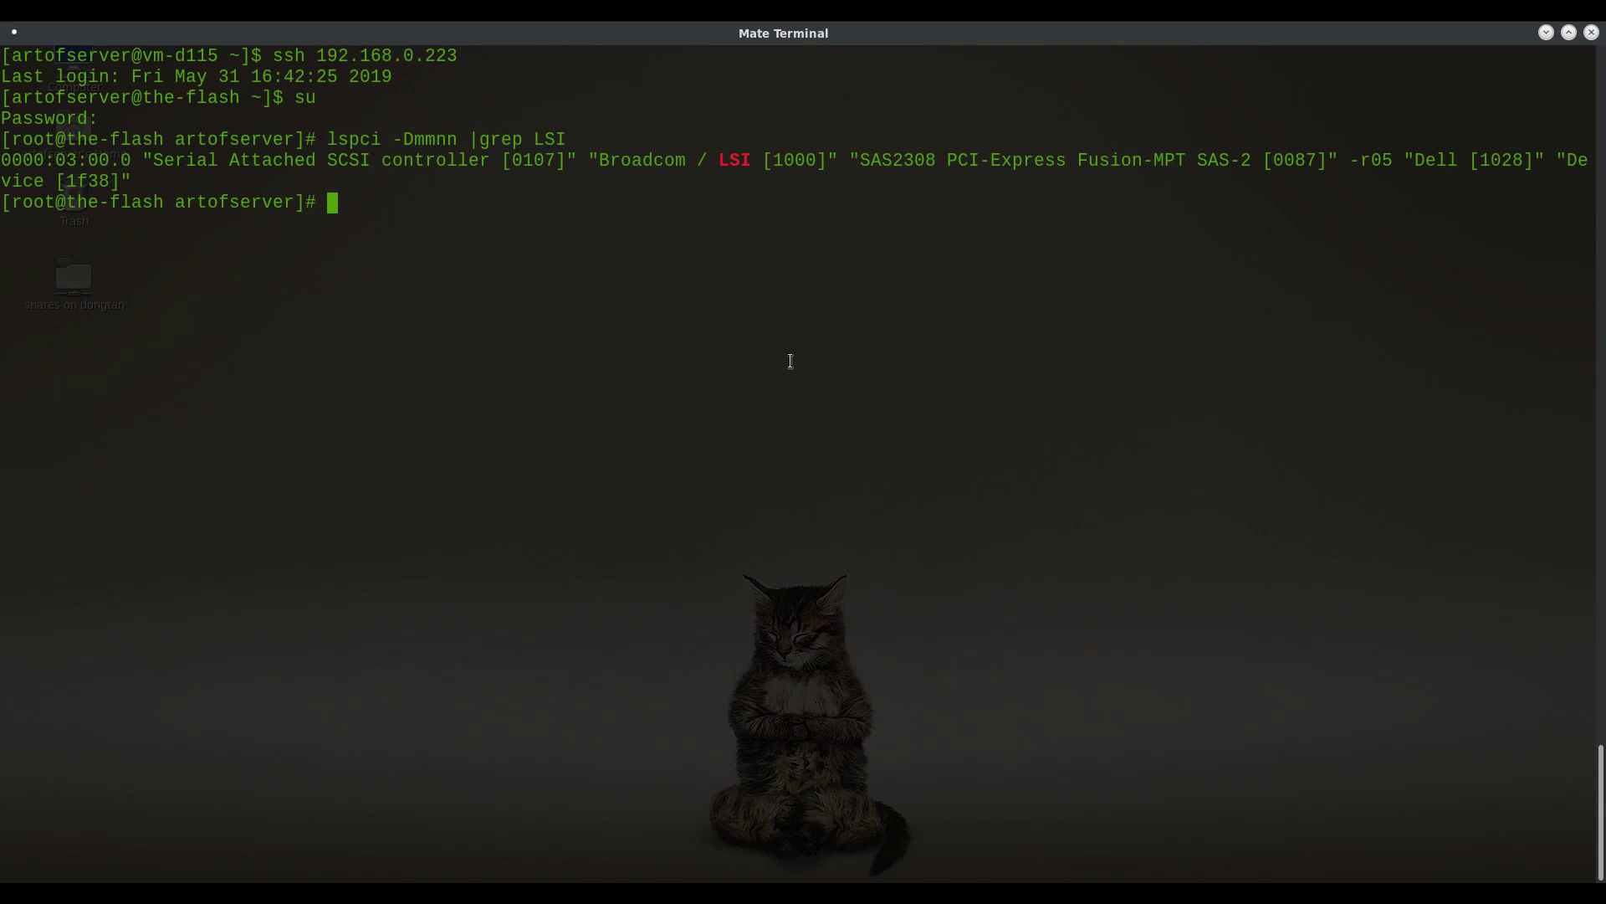
# Show the adapter's firmware details with "sas2flash -c 0 -list" and highlight the BIOS and UEFI BSD versions.
pyautogui.write('sas2flash -c 0 -list')
pyautogui.press('Return')
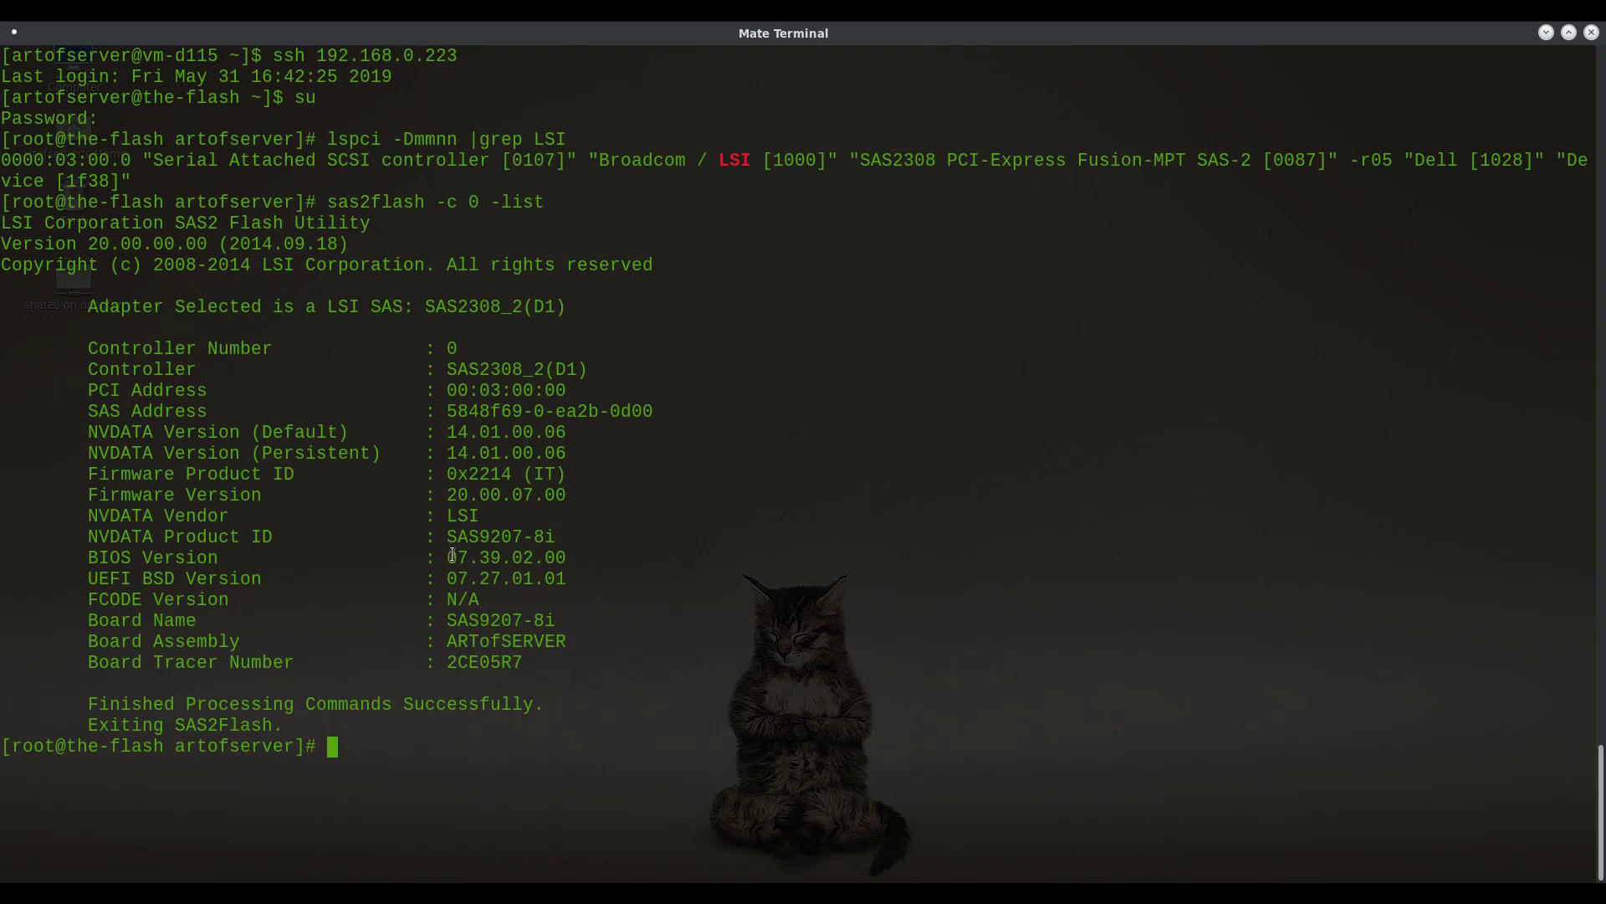
pyautogui.moveTo(447, 555); pyautogui.dragTo(553, 558)
pyautogui.moveTo(449, 577); pyautogui.dragTo(555, 579)
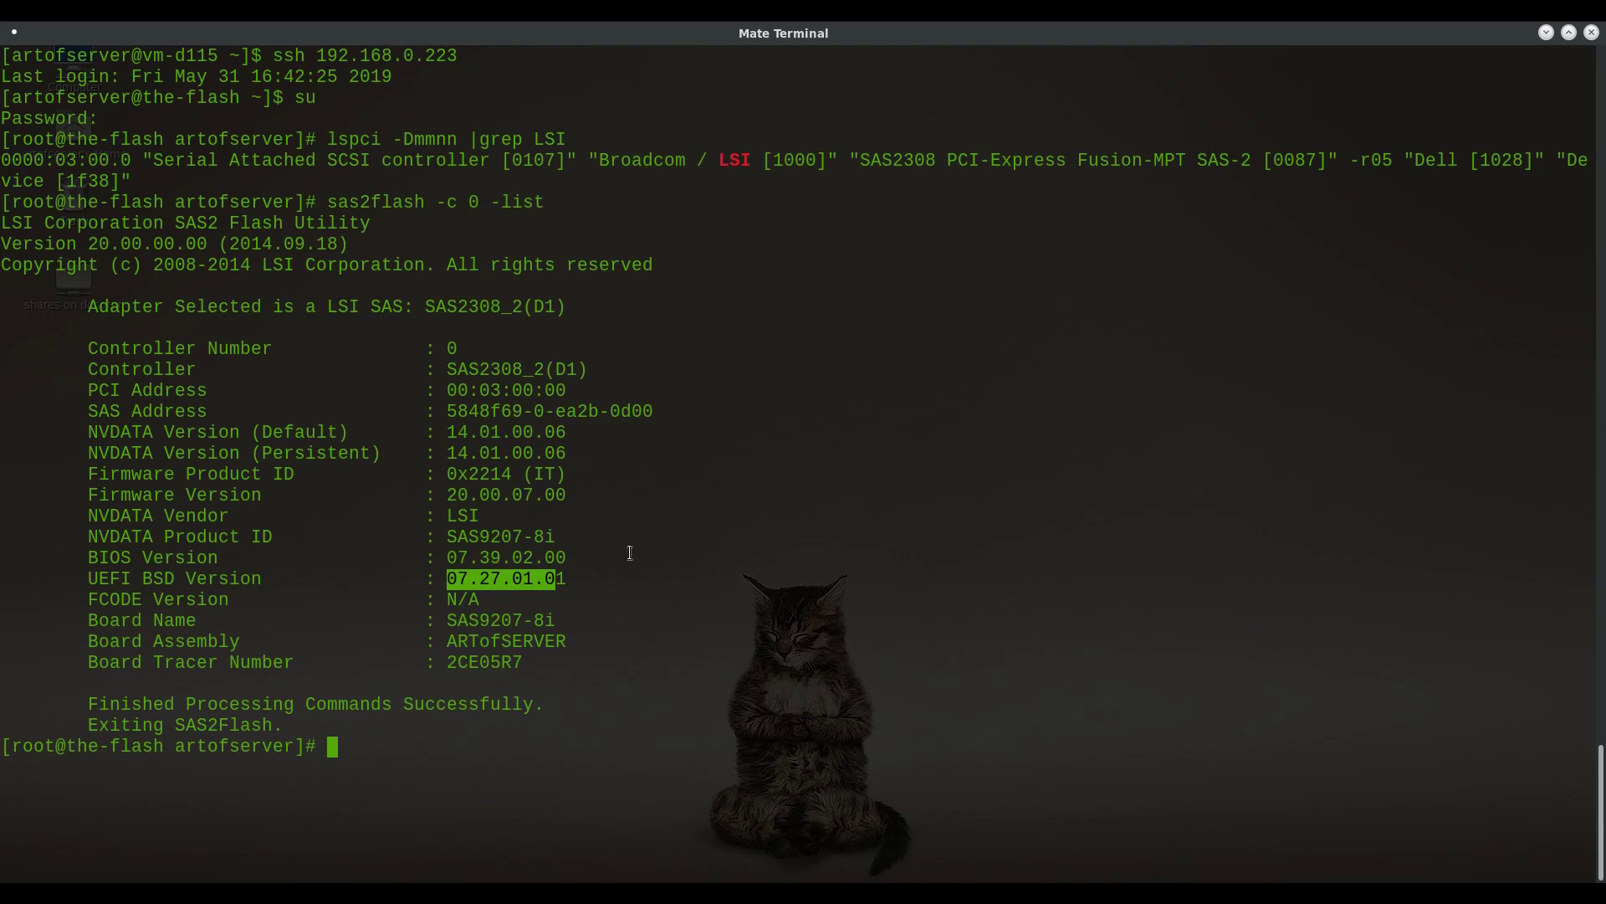
pyautogui.click(599, 573)
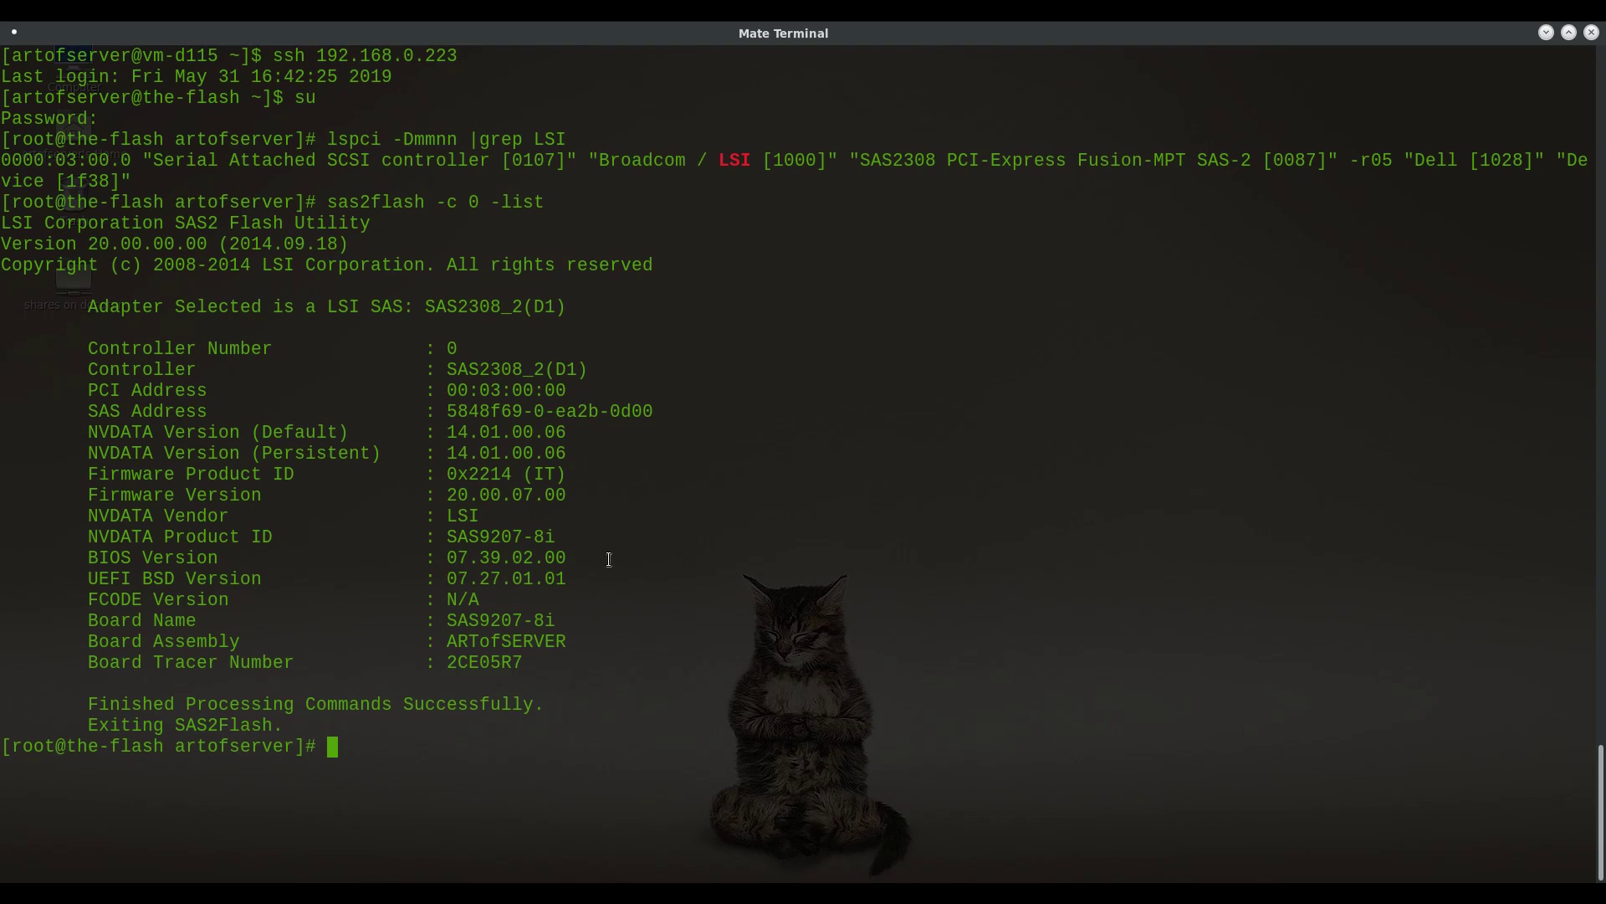
# List the attached disks with lsscsi, highlighting the HGST and Intel drives, and check the ZFS pool with "zpool status".
pyautogui.write('lsscsi')
pyautogui.press('Return')
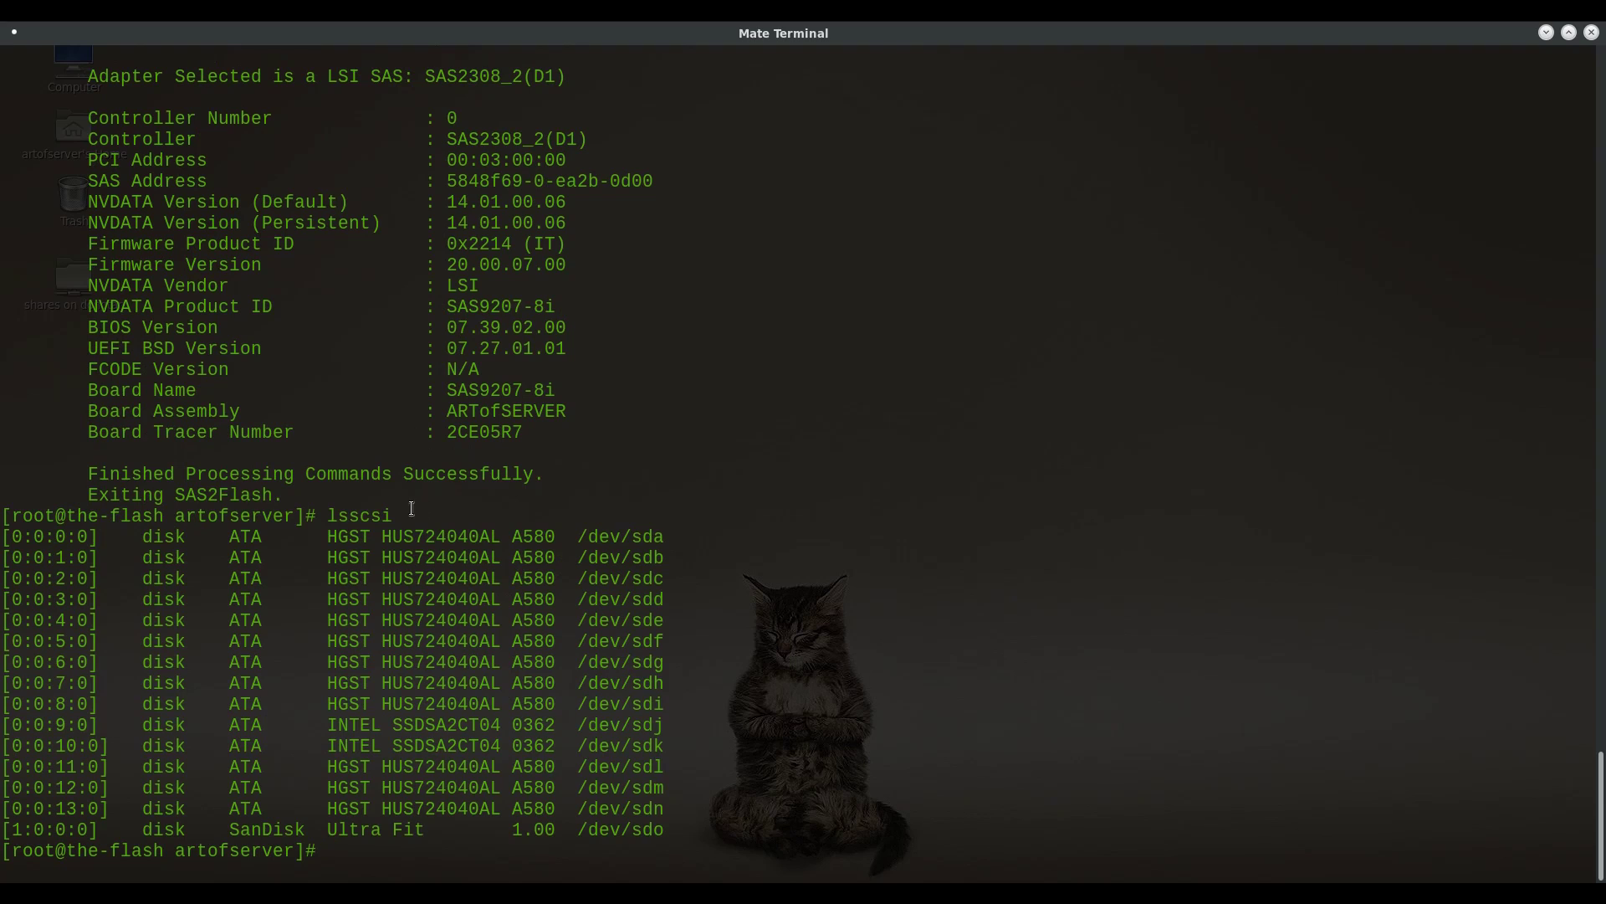
pyautogui.moveTo(328, 531); pyautogui.dragTo(538, 708)
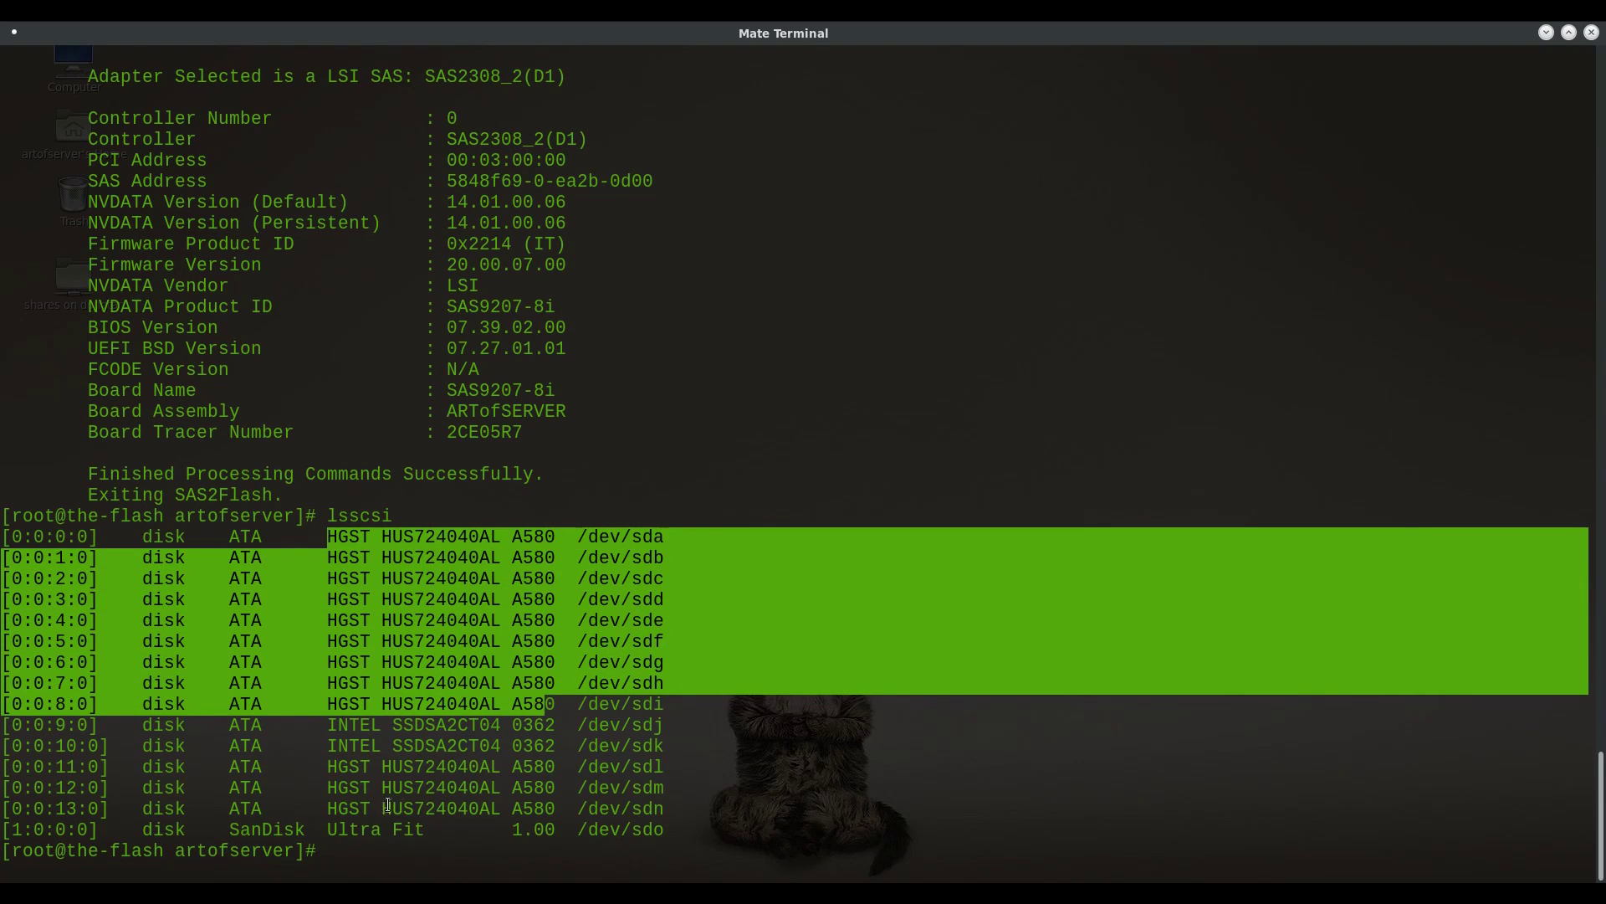
pyautogui.moveTo(327, 724); pyautogui.dragTo(483, 749)
pyautogui.click(681, 762)
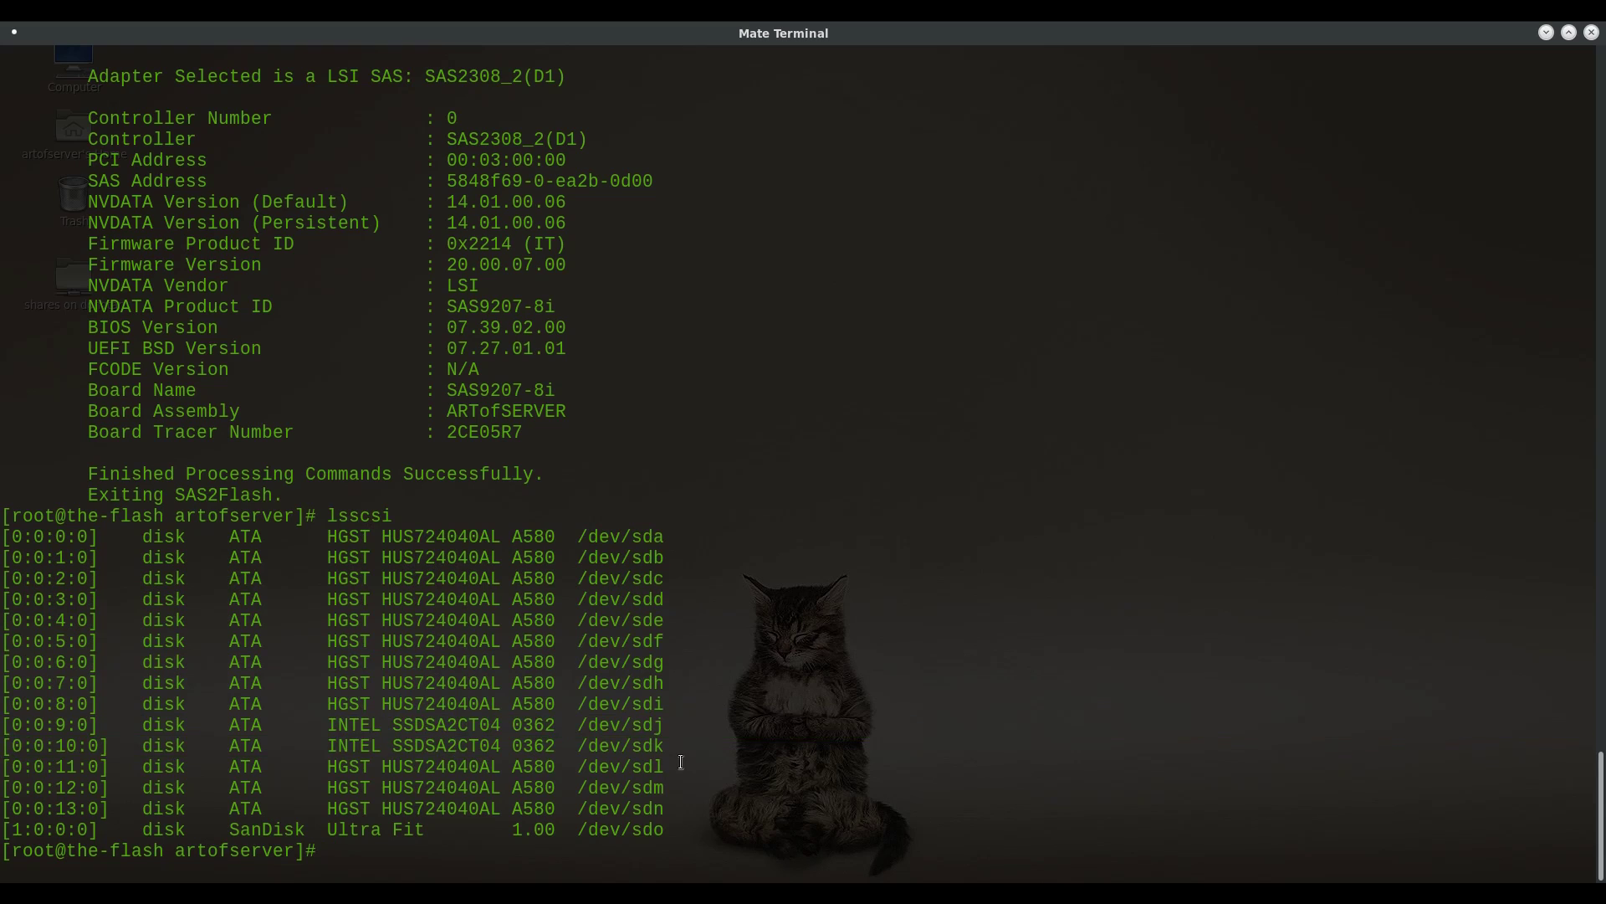
pyautogui.write('zpool status')
pyautogui.press('Return')
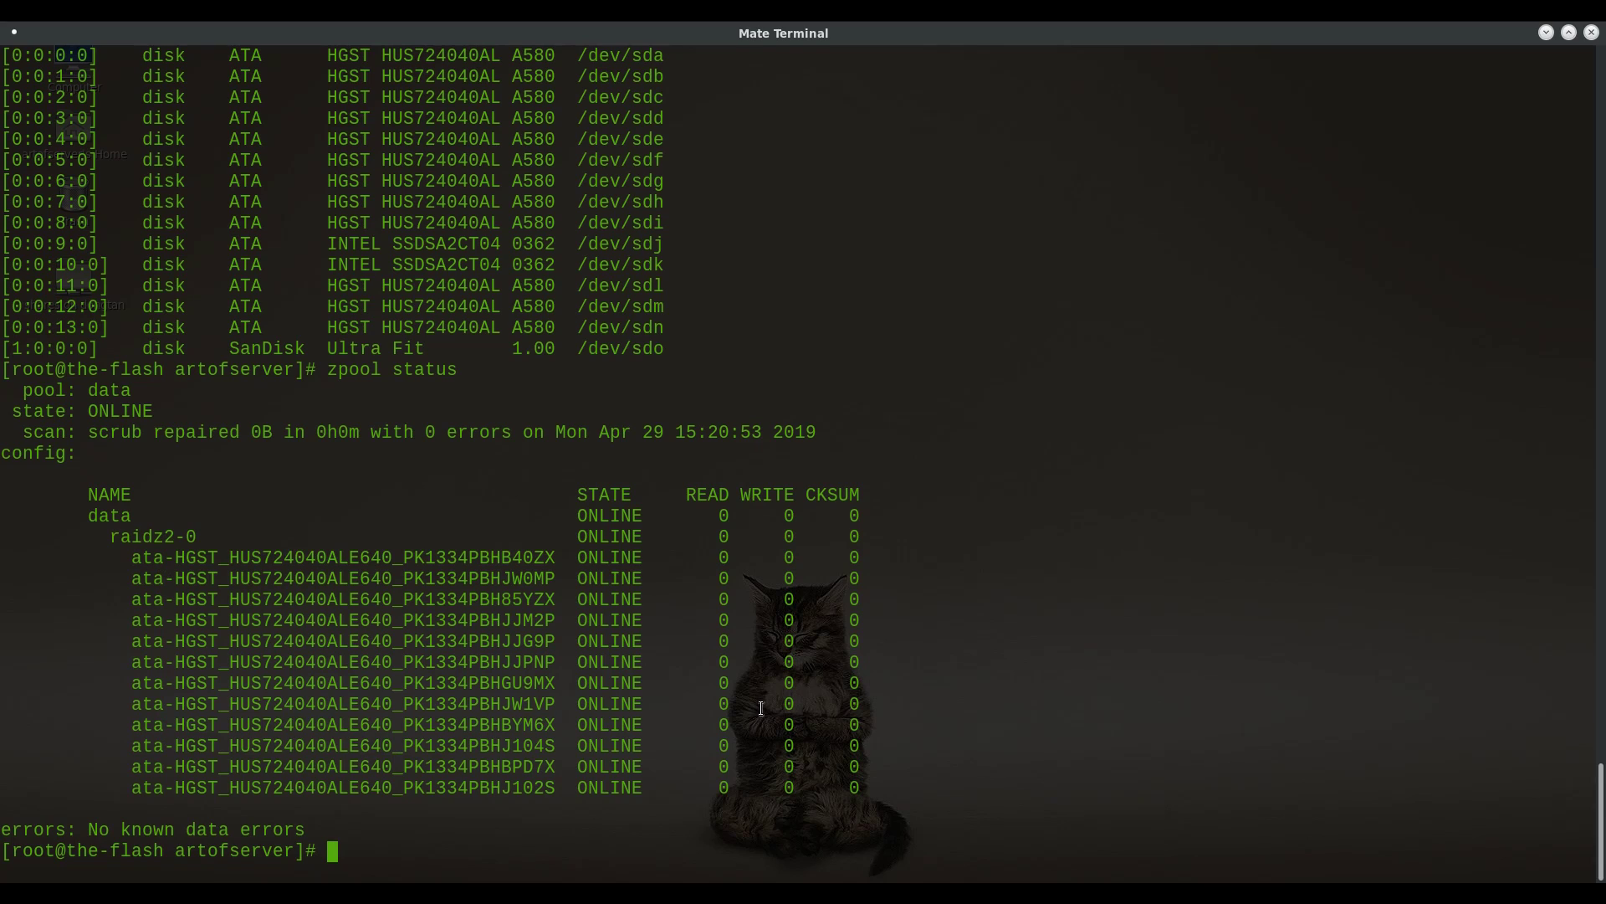
# Clear the terminal and rerun "sas2flash -c 0 -list" from the command history.
pyautogui.press('Up')
pyautogui.press('Up')
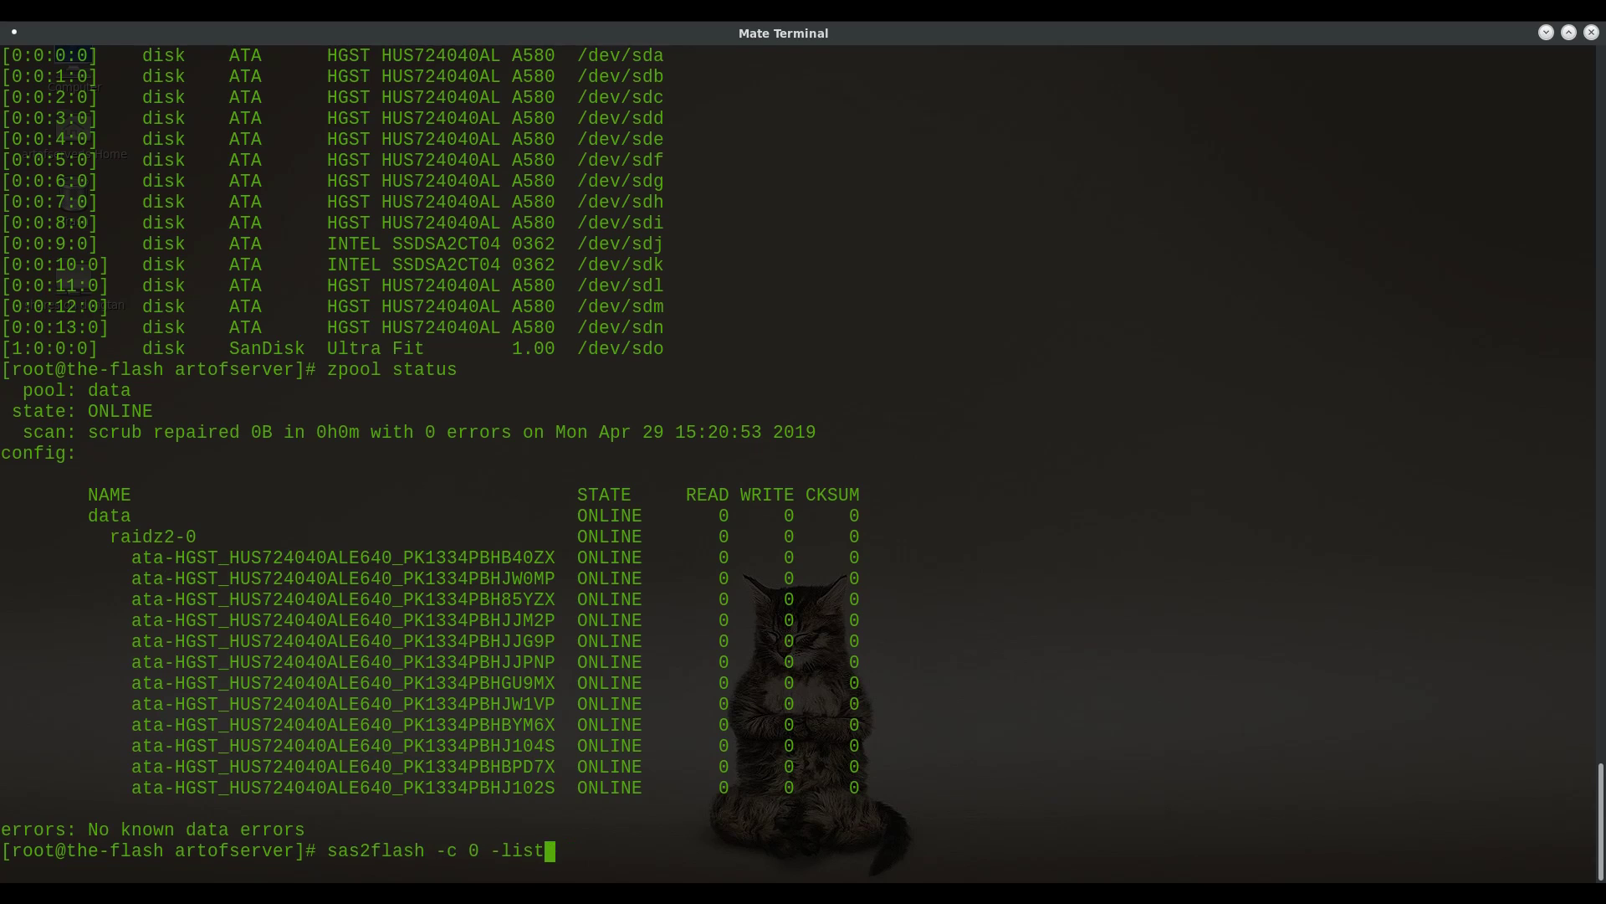
pyautogui.hotkey('ctrl', 'l')
pyautogui.press('Return')
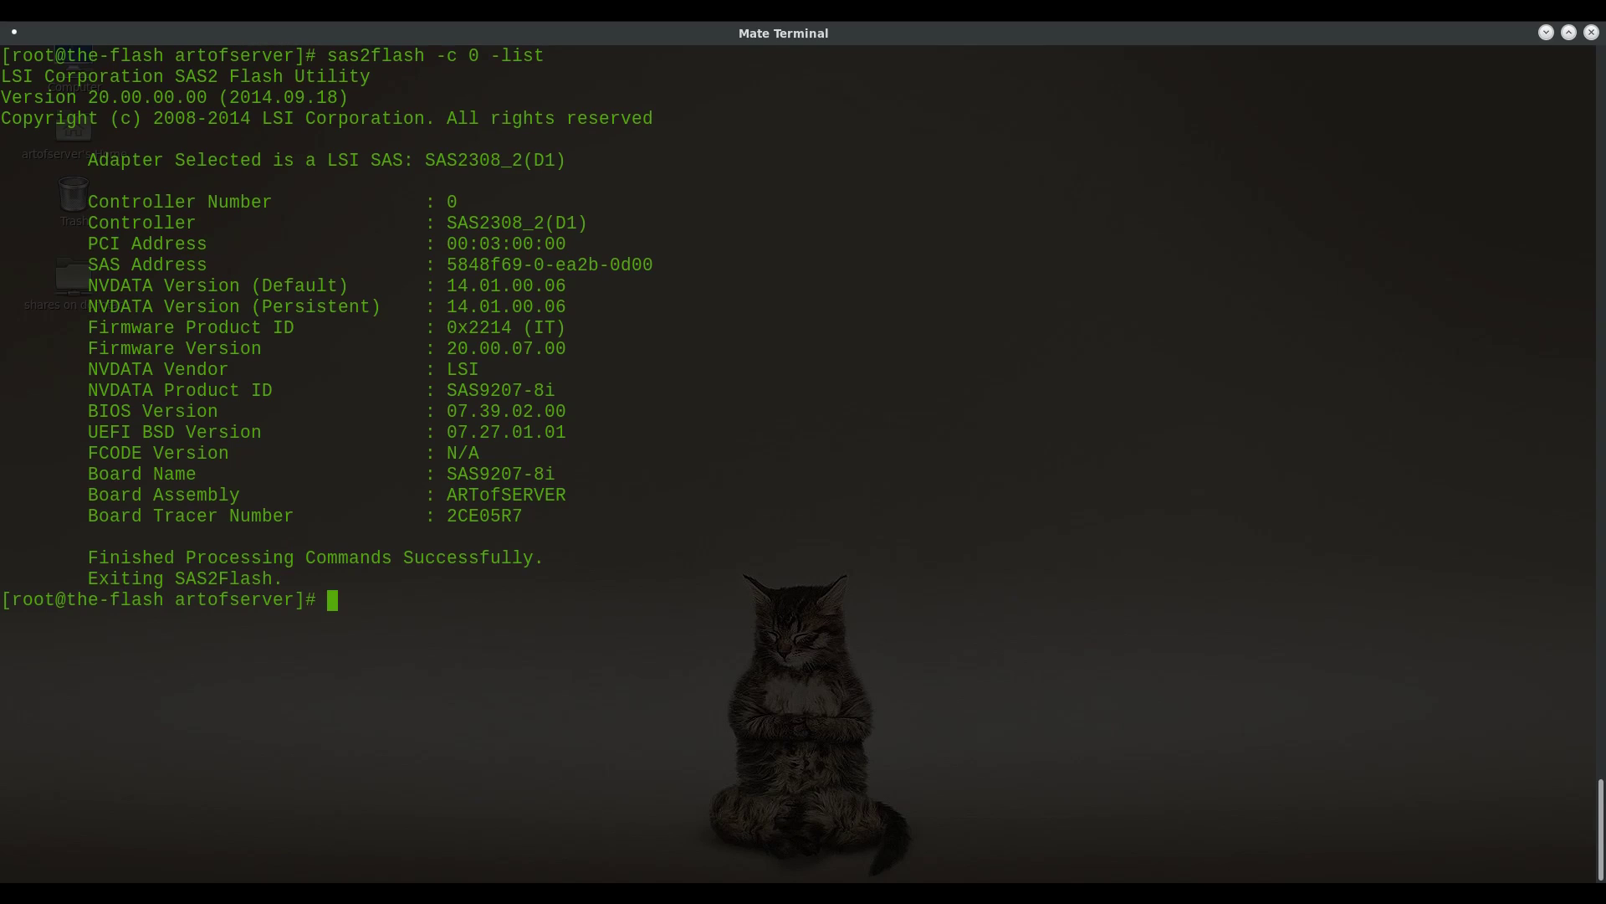
# Find the earlier "lspci -Dmmnn |grep LSI" command by searching the history for "lsp" and rerun it.
pyautogui.hotkey('ctrl', 'r')
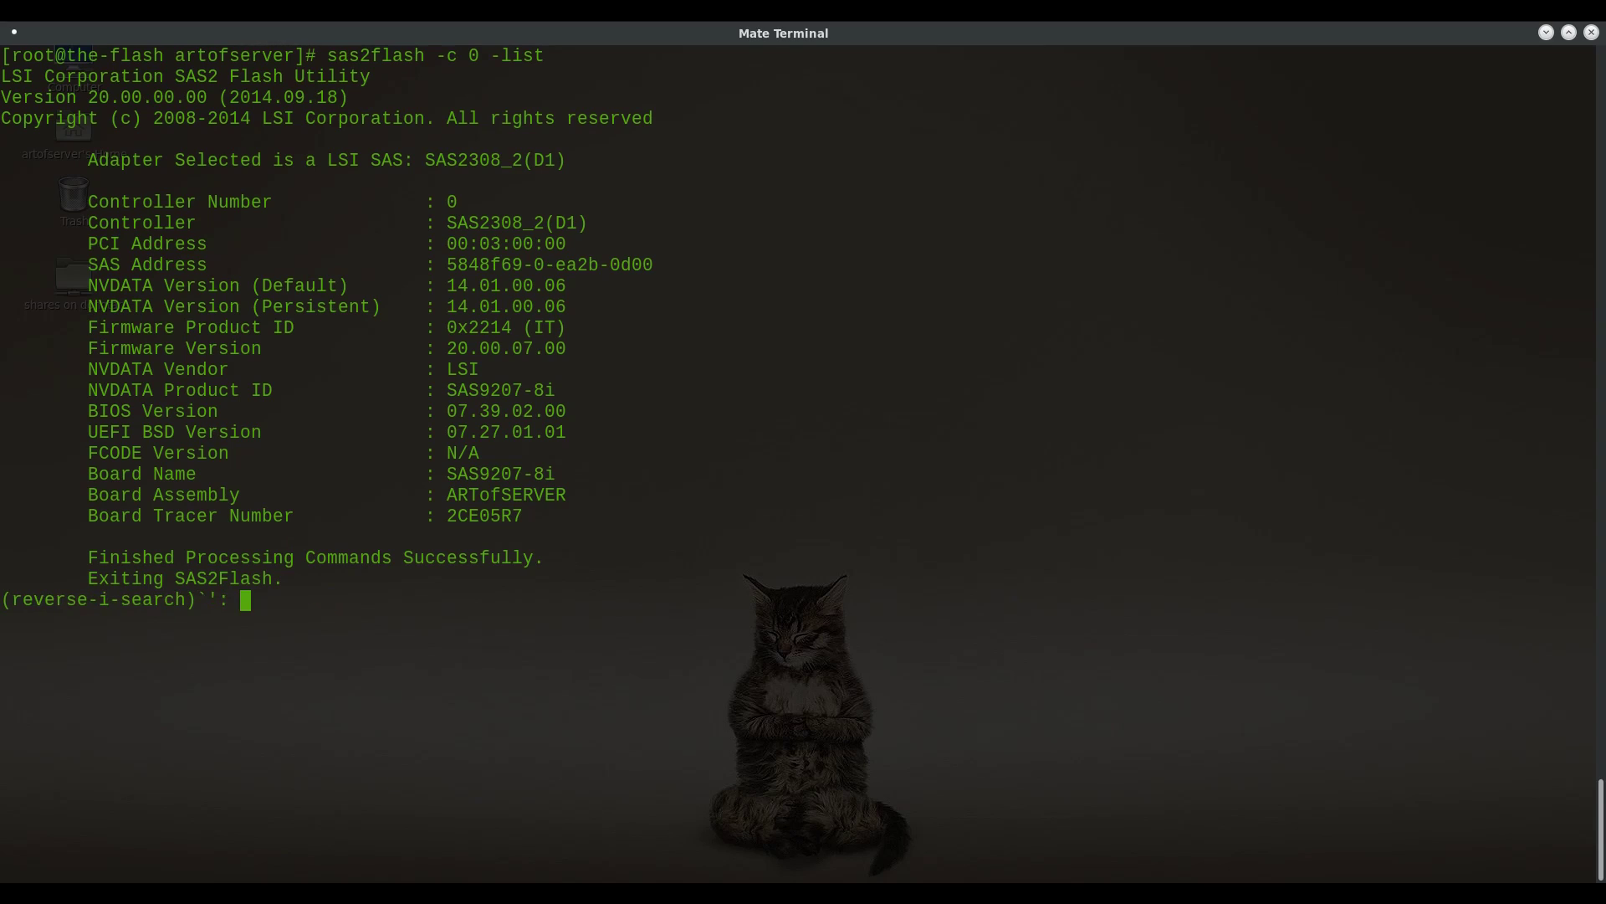
pyautogui.write('lsp')
pyautogui.press('Return')
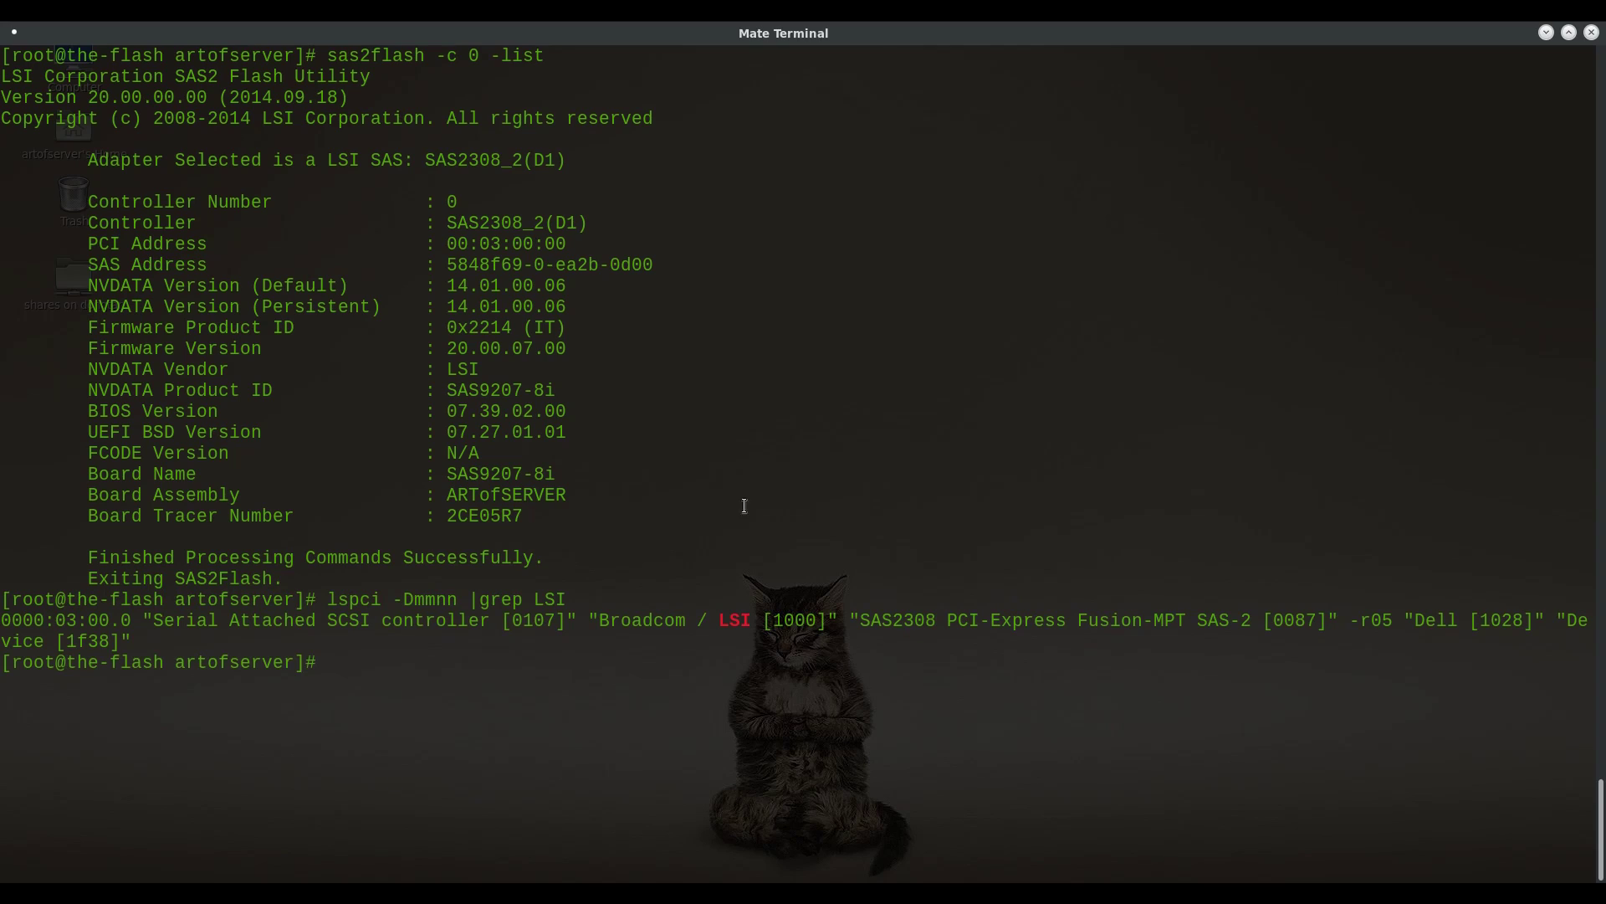
# Copy the controller's PCI address and query its PCIe link details with "lspci -s 0000:03:00.0 -vv |grep Lnk".
pyautogui.moveTo(2, 620); pyautogui.dragTo(132, 623)
pyautogui.middleClick(449, 669)
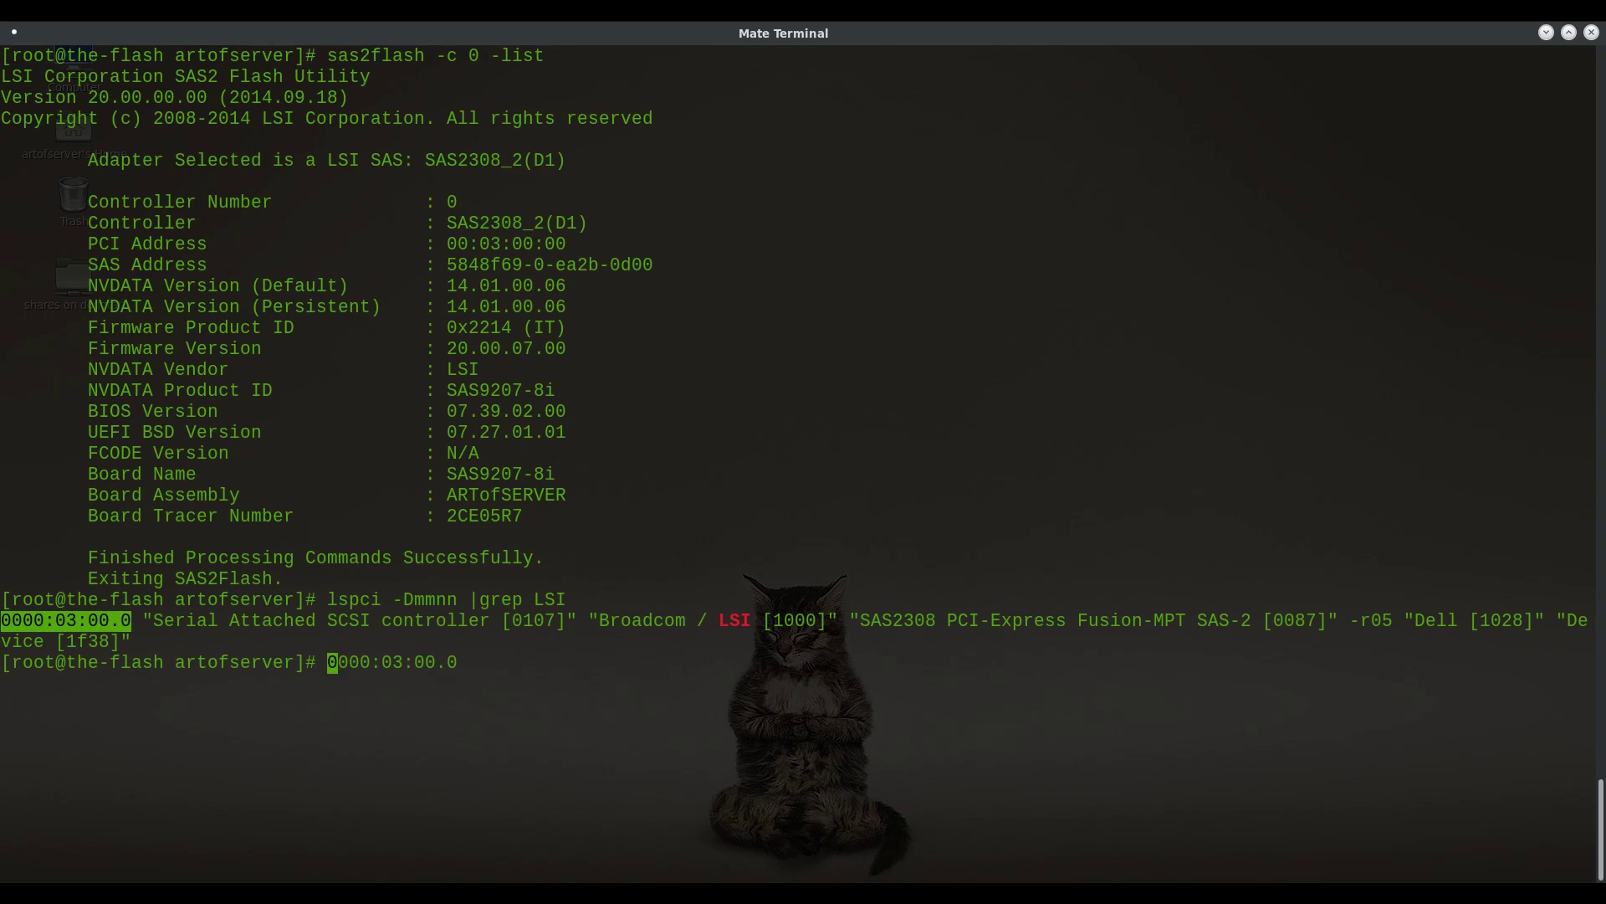
pyautogui.write('lspci -')
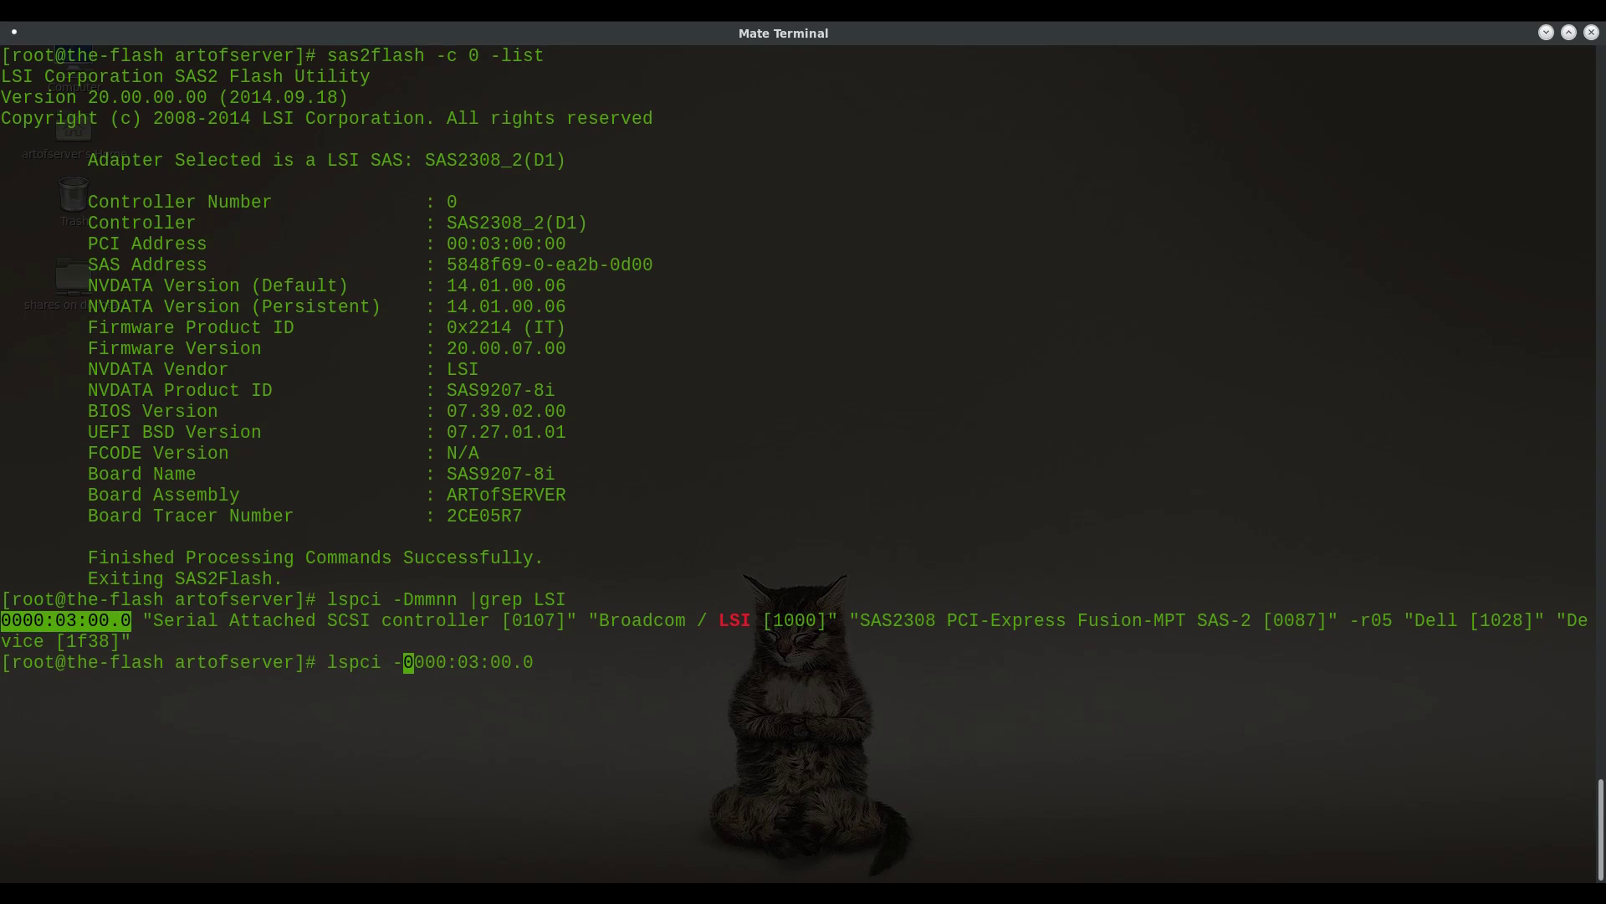
pyautogui.write('s')
pyautogui.press('End')
pyautogui.write('-vv |grep ')
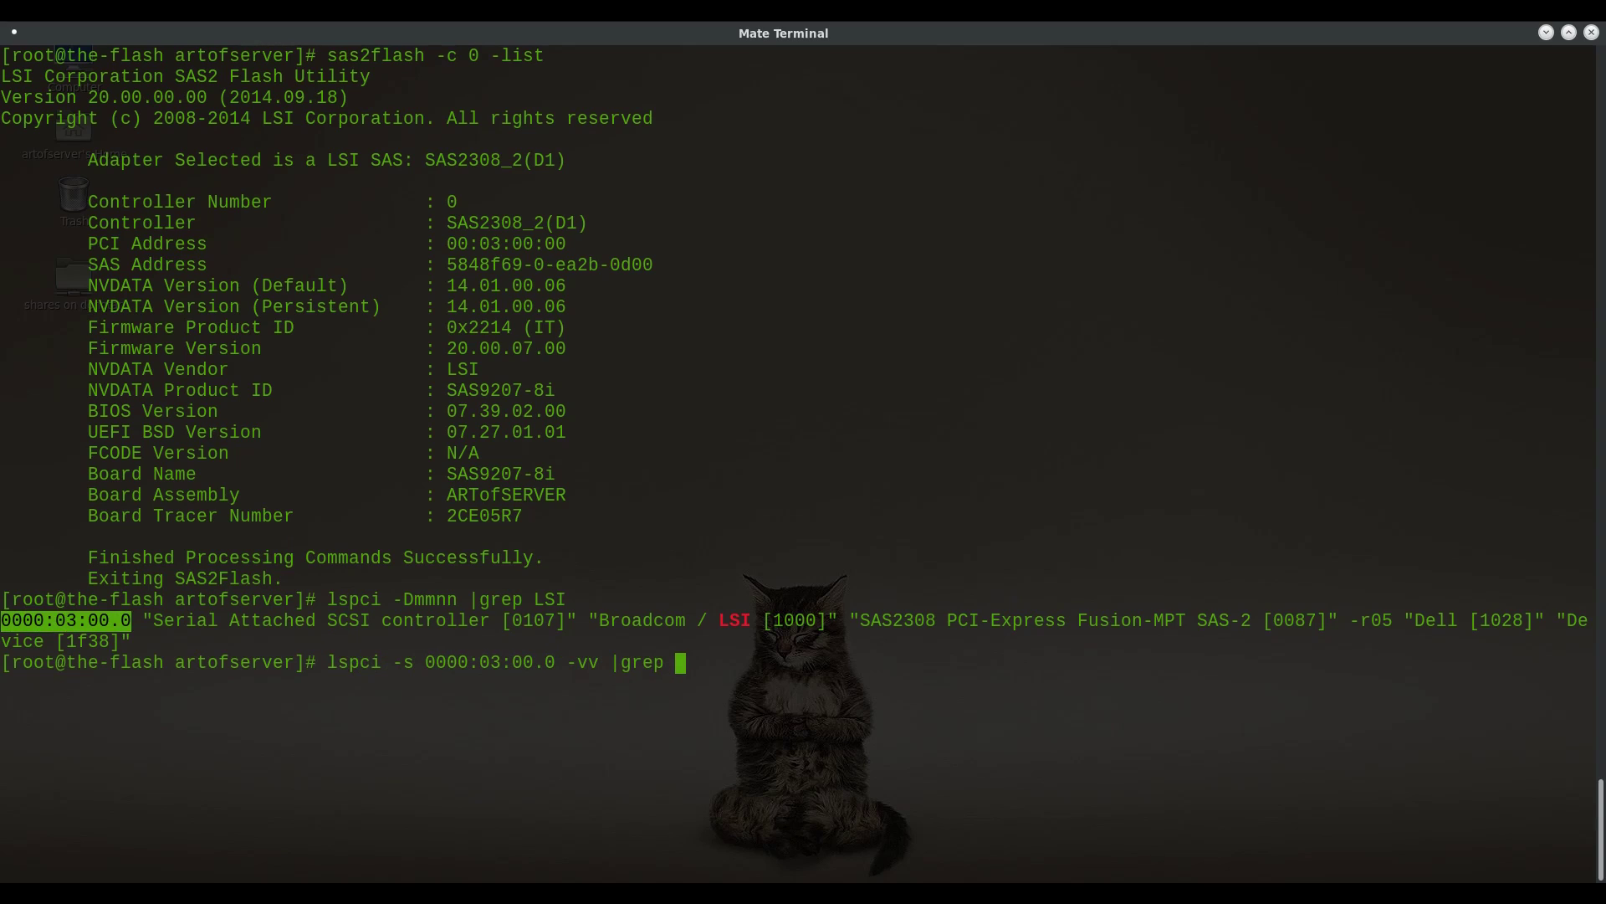
pyautogui.write('Lnk')
pyautogui.press('Return')
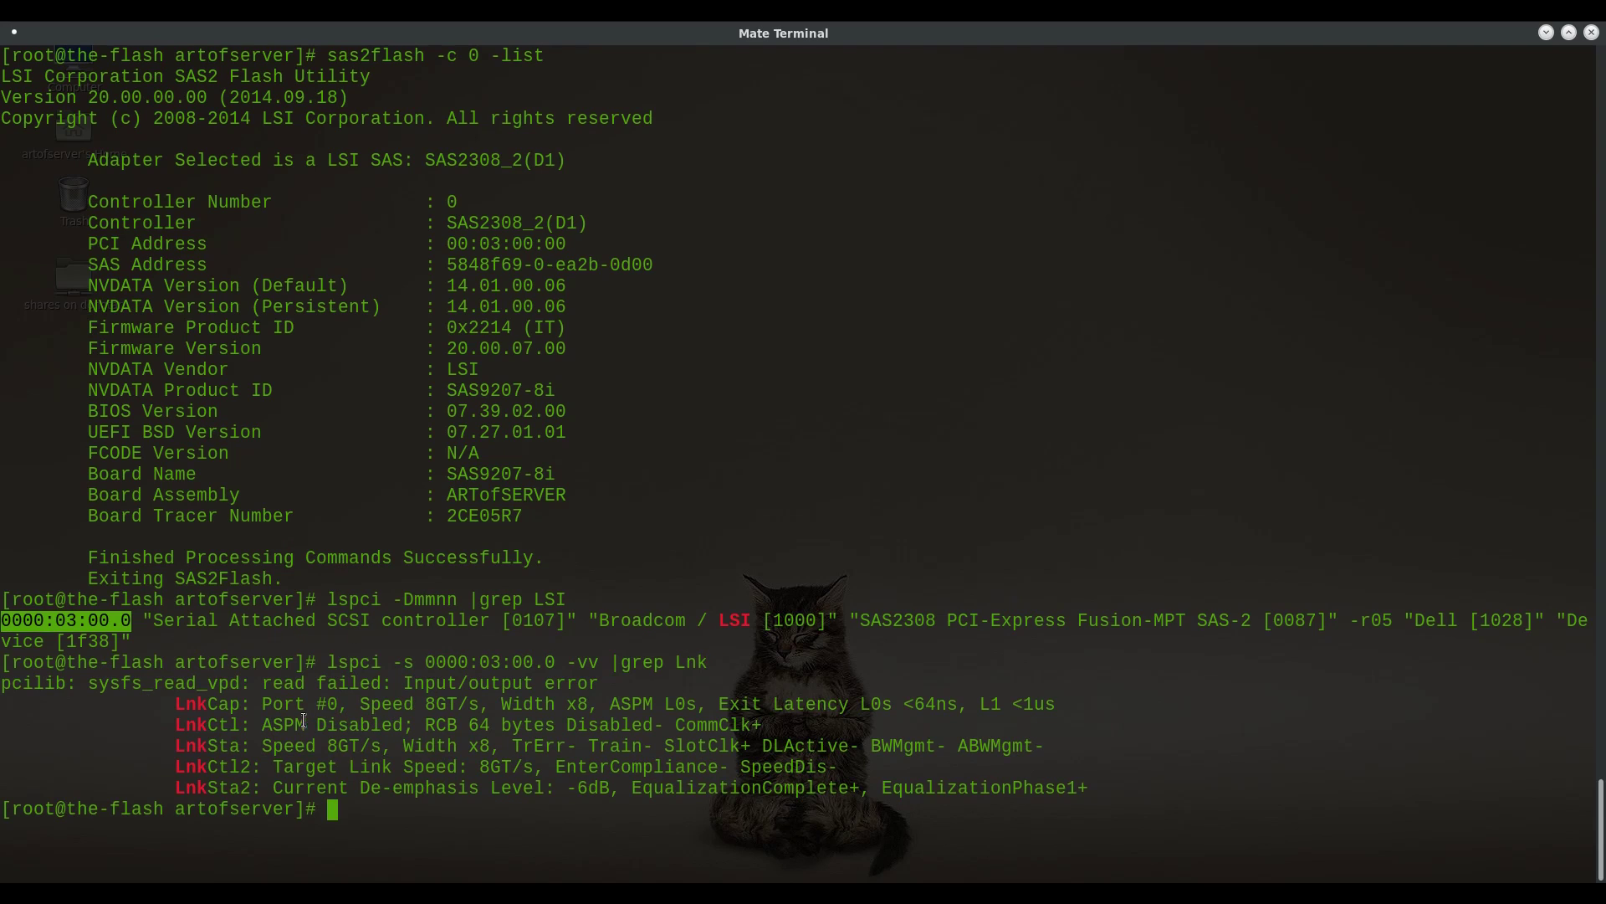
# Highlight the link capability's port, speed and width, and compare them with the speed and width in the link status line.
pyautogui.click(178, 706)
pyautogui.moveTo(179, 706); pyautogui.dragTo(360, 705)
pyautogui.click(452, 704)
pyautogui.moveTo(492, 704); pyautogui.dragTo(584, 701)
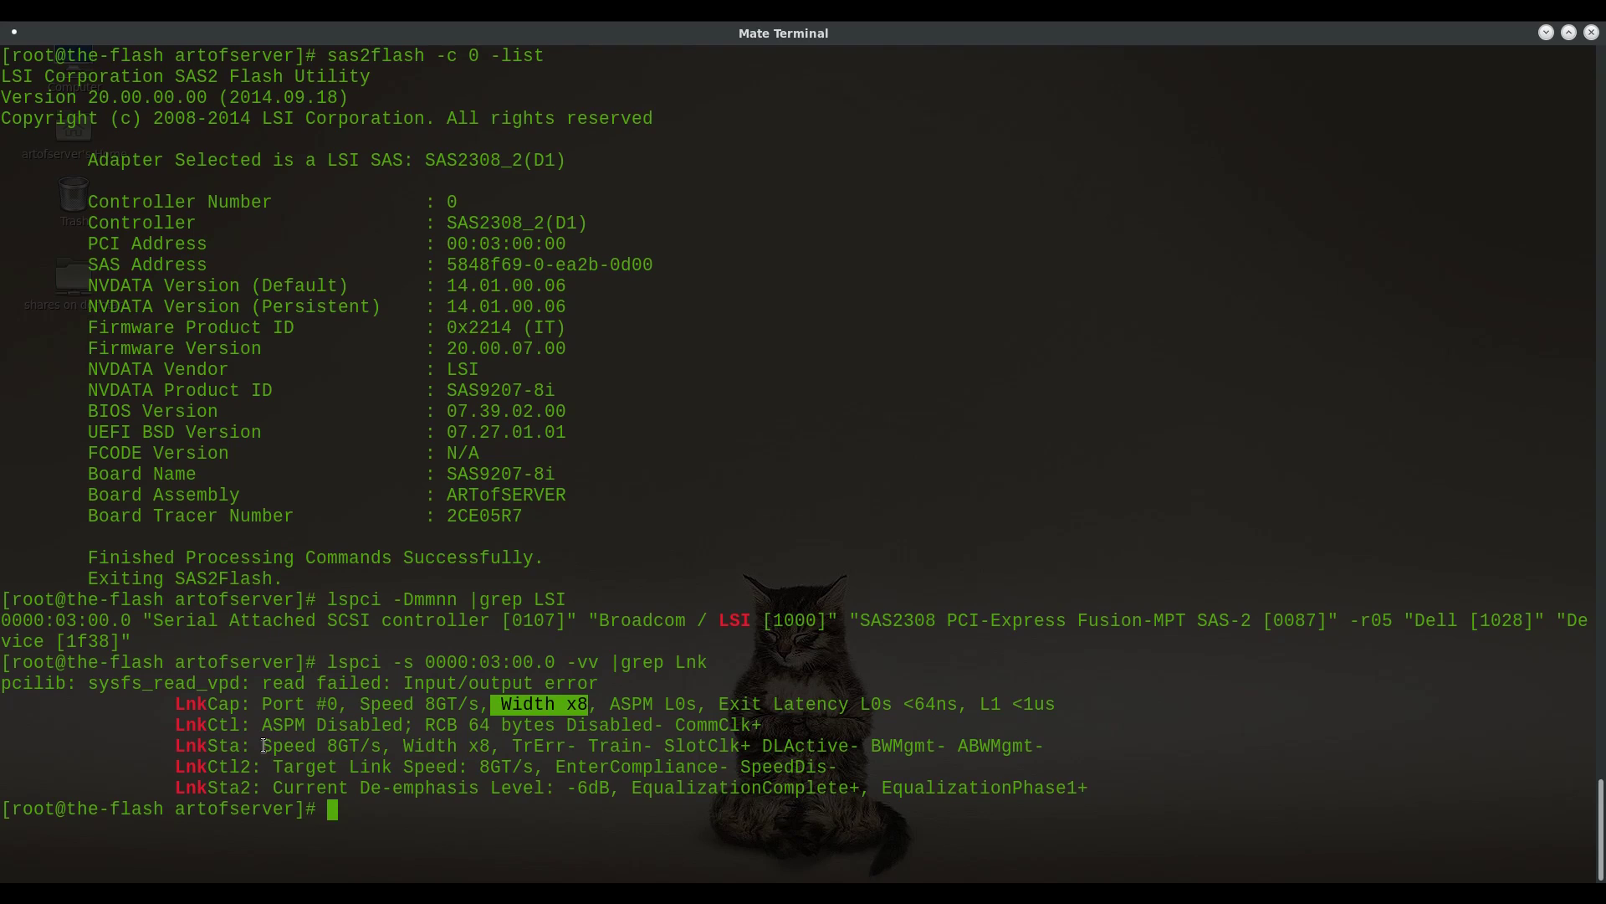
pyautogui.moveTo(263, 745); pyautogui.dragTo(483, 745)
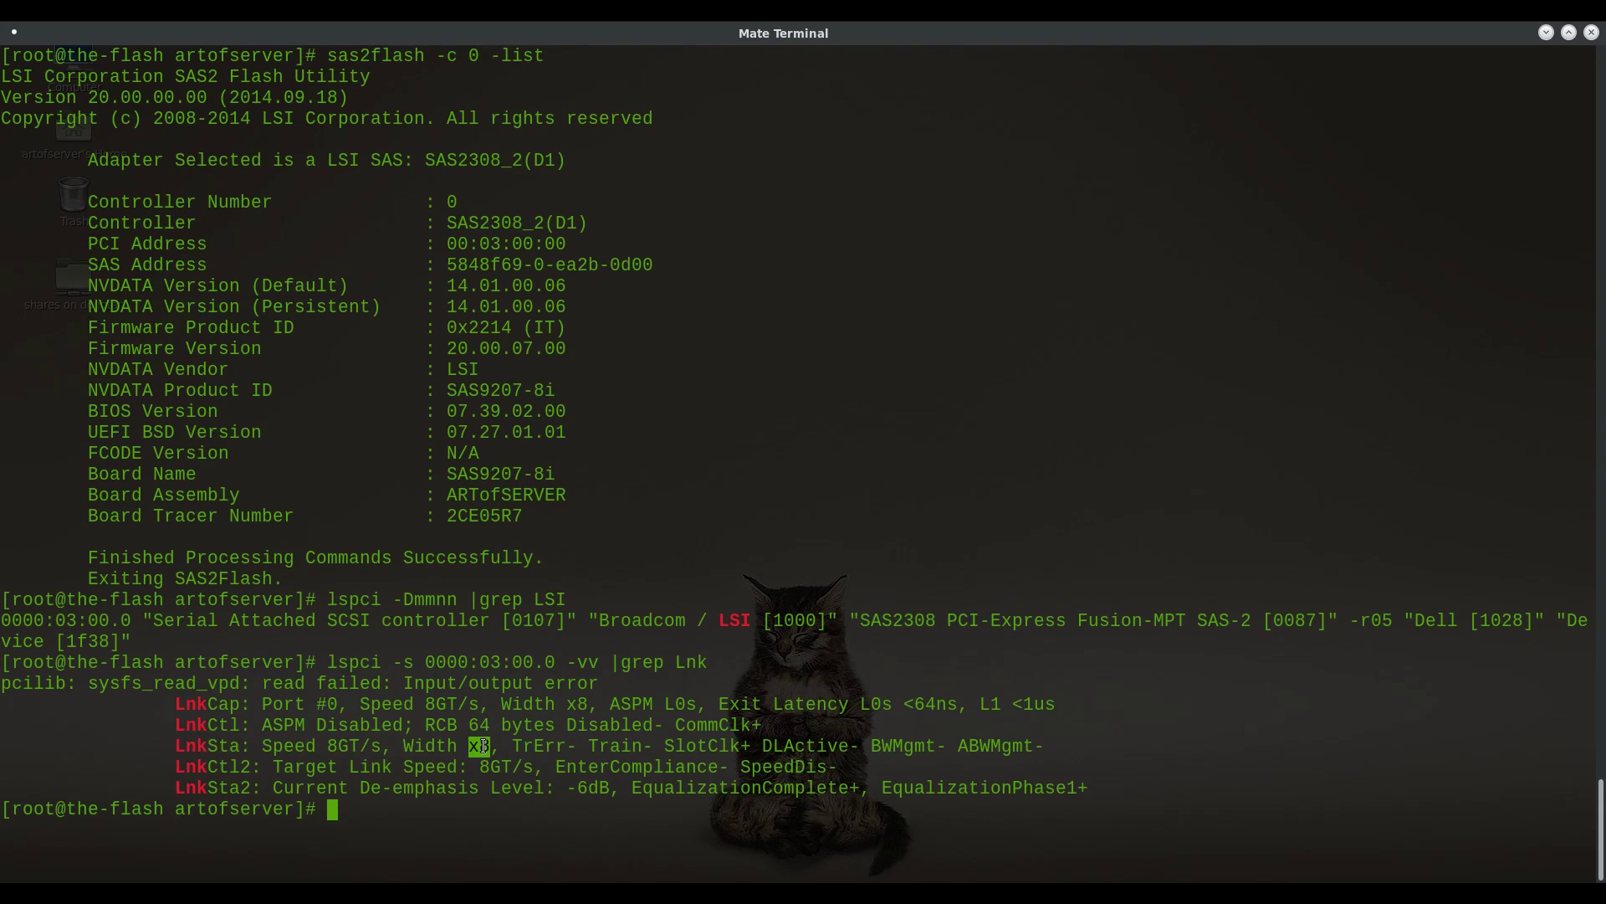